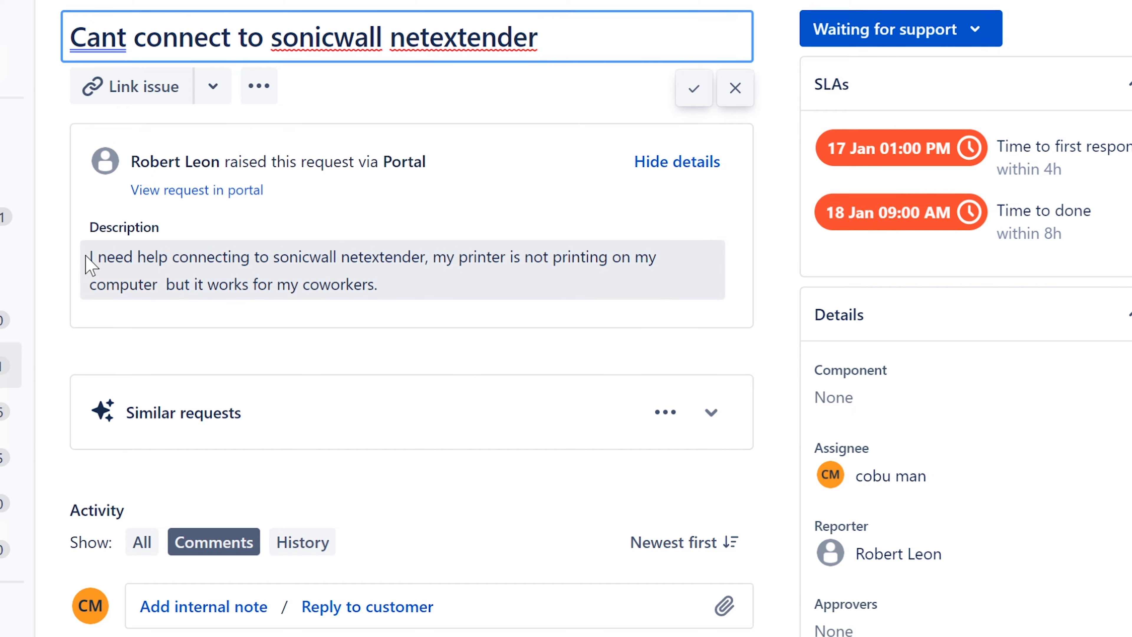
Step: Close the ticket title editor and read the request description, highlighting "my printer is not printing on my computer"
{"action": "key", "text": "Return"}
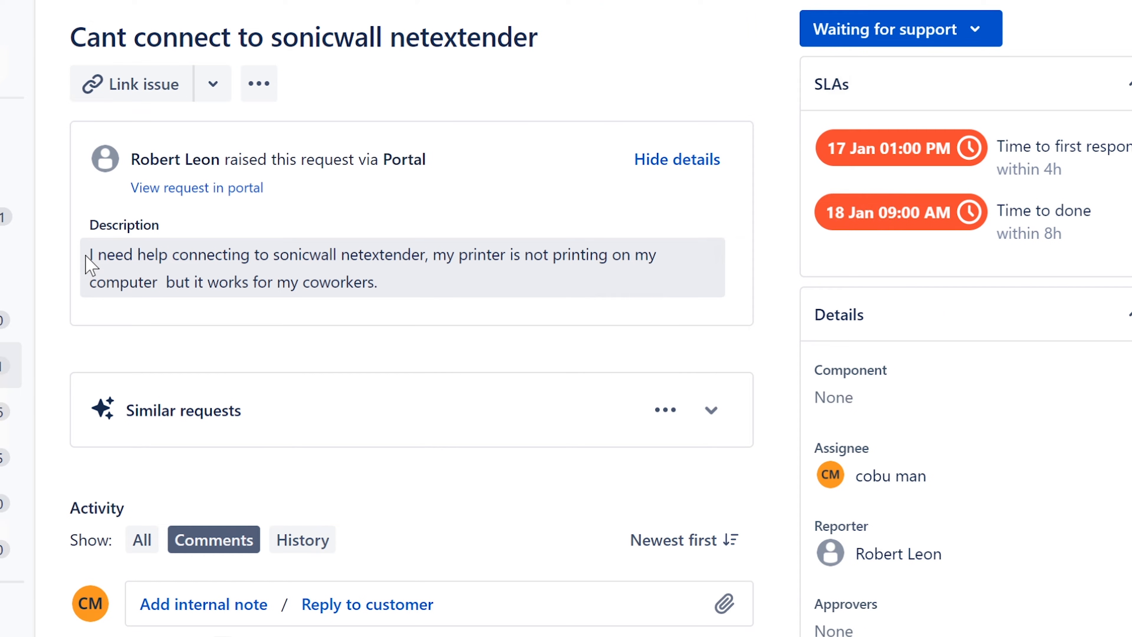
{"action": "left_click_drag", "start_coordinate": [85, 256], "coordinate": [415, 294]}
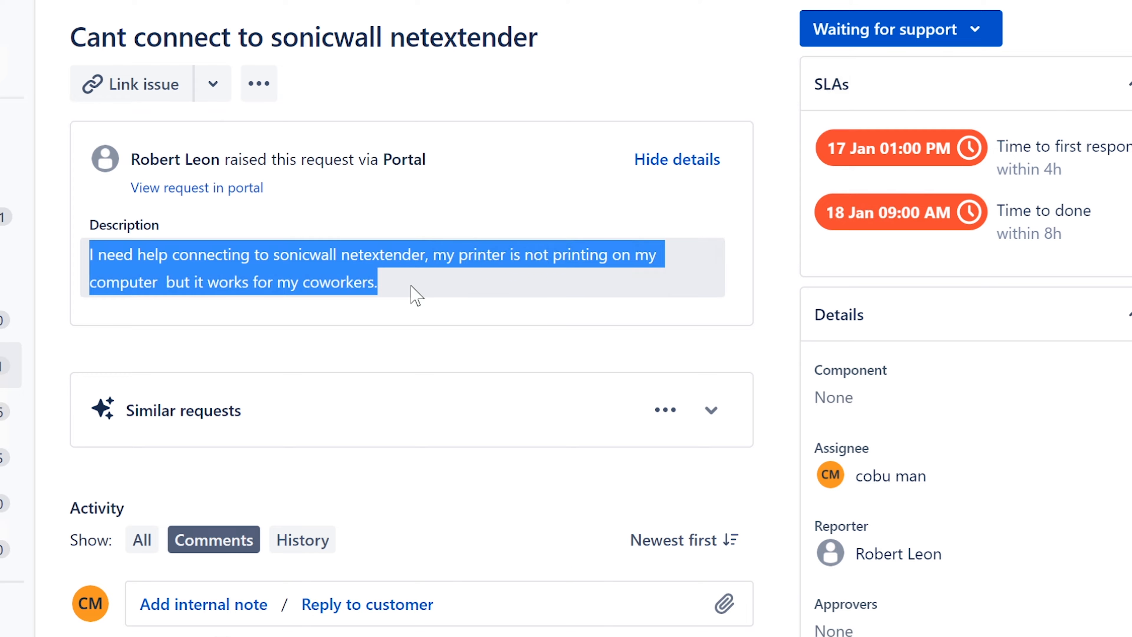
{"action": "left_click_drag", "start_coordinate": [416, 294], "coordinate": [624, 291]}
{"action": "left_click", "coordinate": [378, 282]}
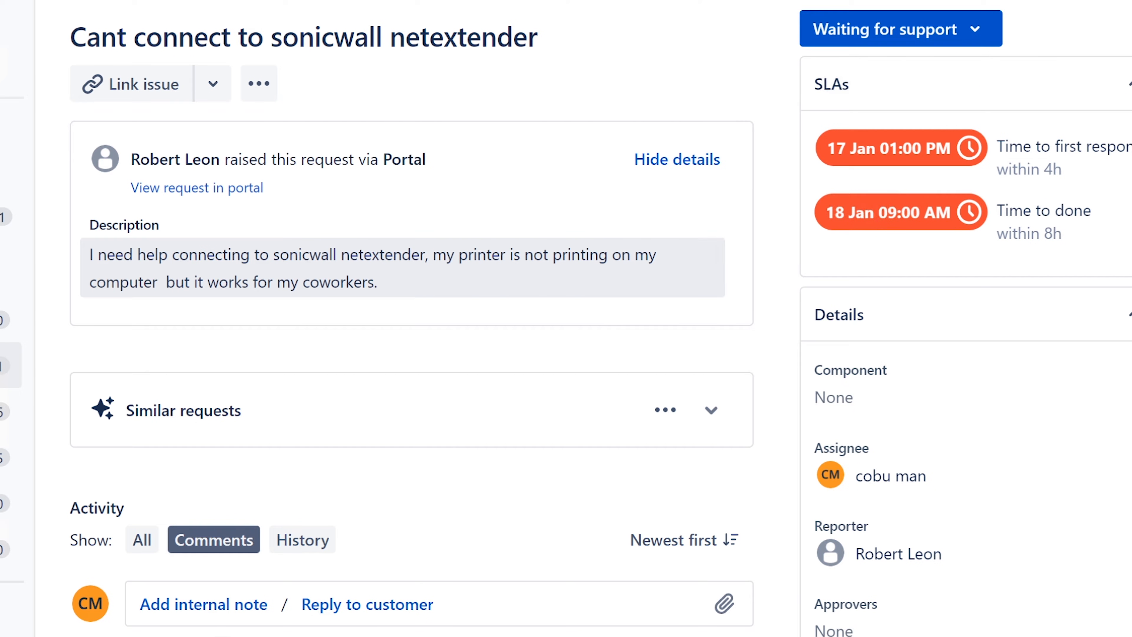
{"action": "left_click_drag", "start_coordinate": [379, 285], "coordinate": [228, 282]}
{"action": "left_click", "coordinate": [412, 277]}
{"action": "left_click_drag", "start_coordinate": [429, 255], "coordinate": [158, 285]}
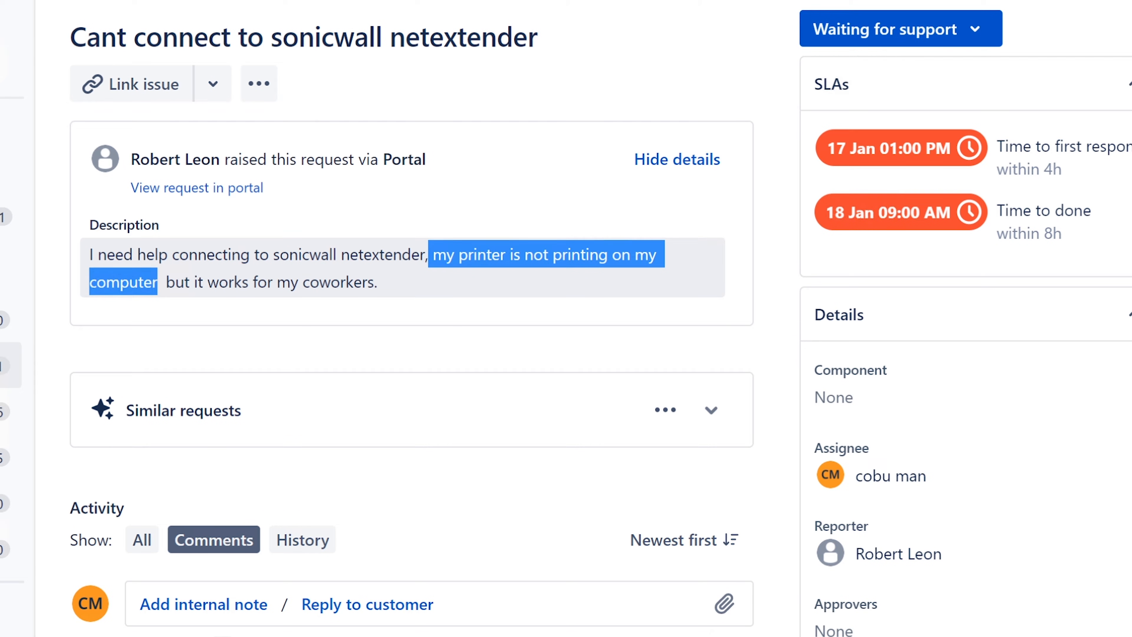
Step: Switch to the Windows Printers & scanners settings, scan for printers to add, and minimize the other windows
{"action": "key", "text": "super"}
{"action": "type", "text": "pri"}
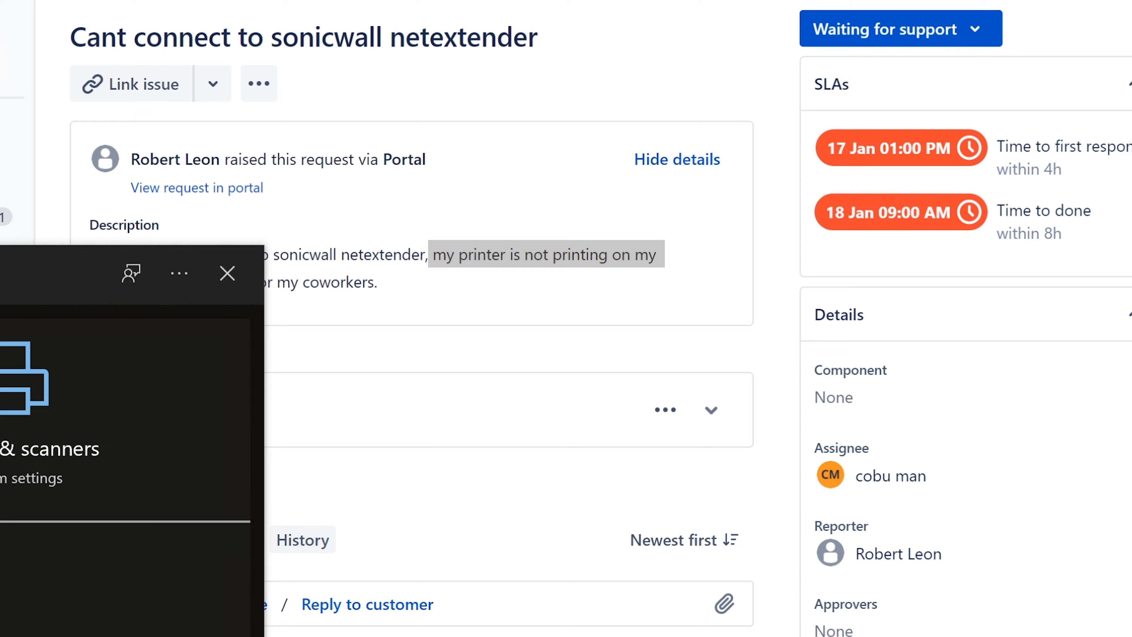
{"action": "key", "text": "Return"}
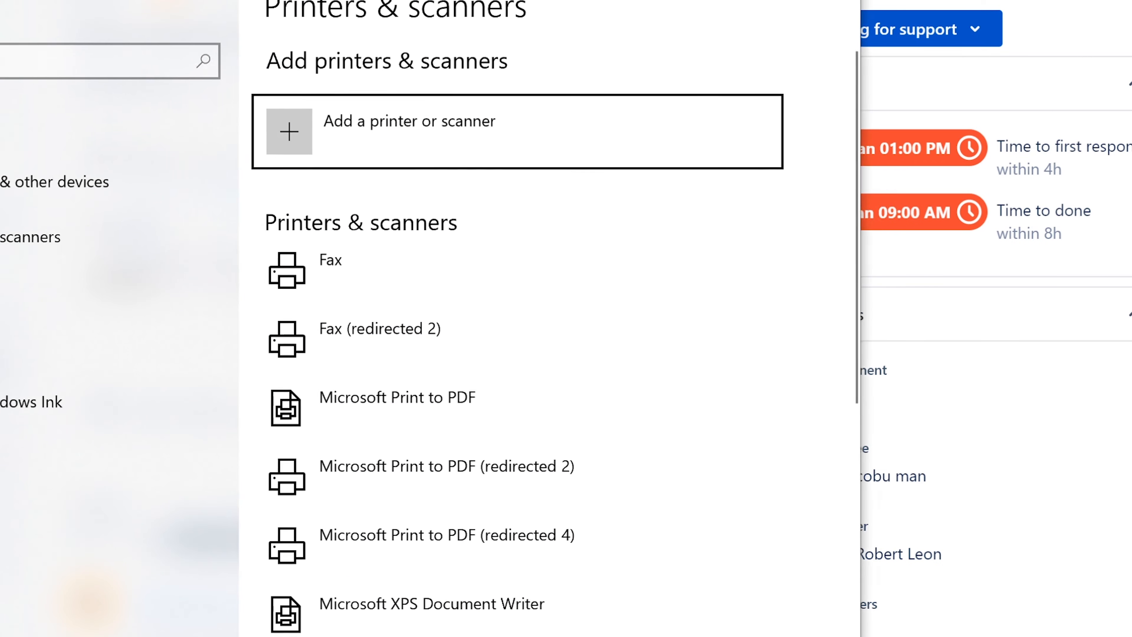
{"action": "left_click", "coordinate": [383, 122]}
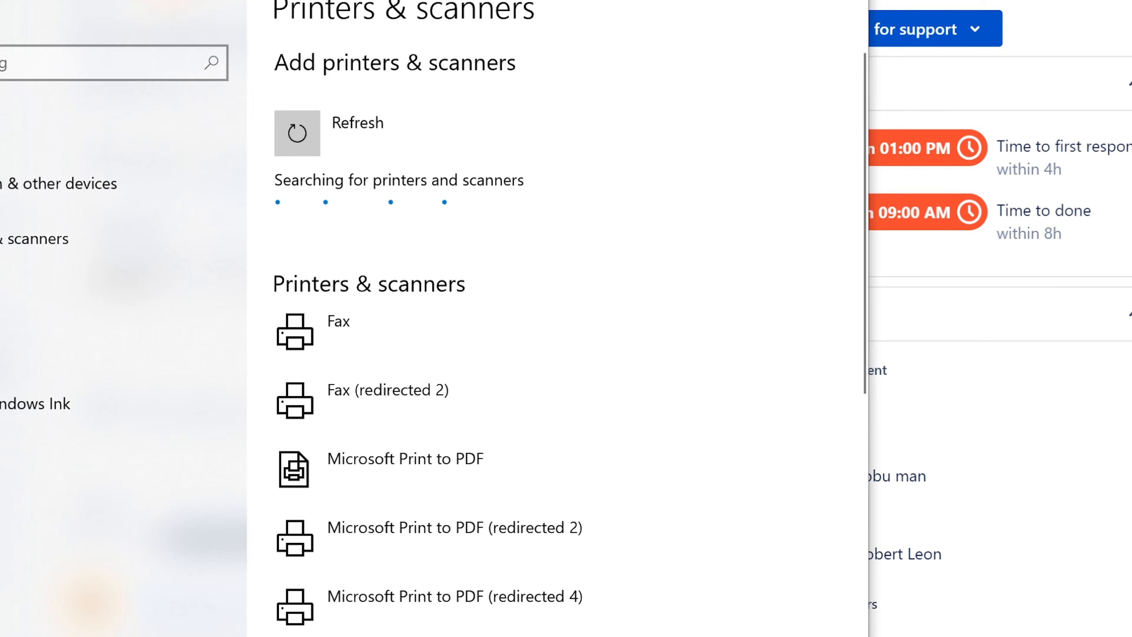
{"action": "key", "text": "super+Home"}
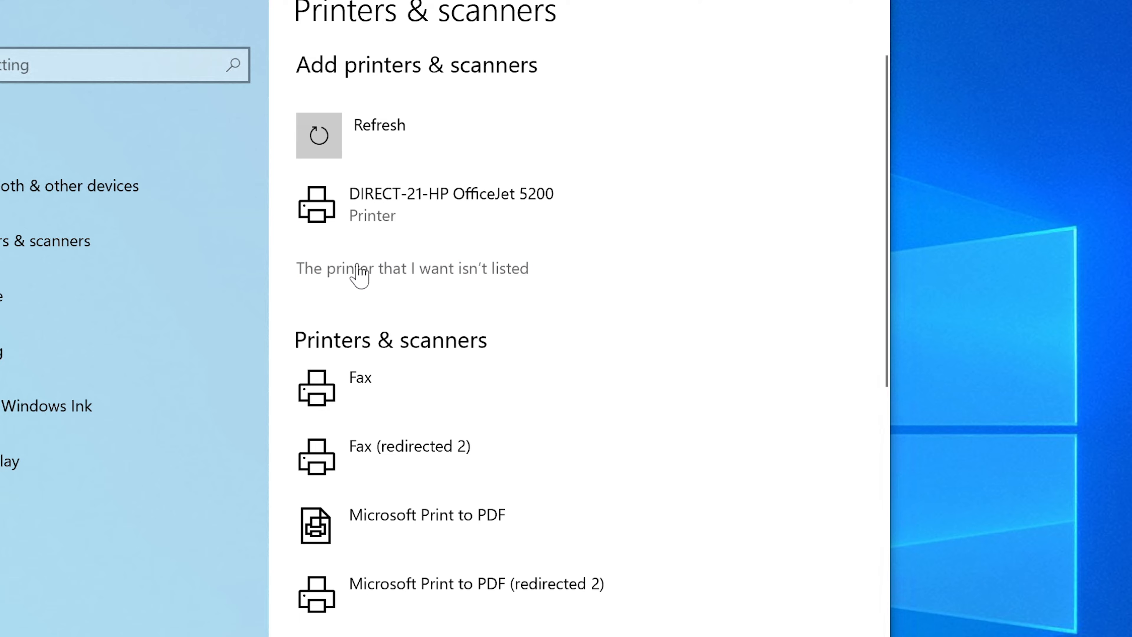
Step: Try adding an unlisted printer using a TCP/IP address or hostname, going as far as the address entry page
{"action": "left_click", "coordinate": [406, 266]}
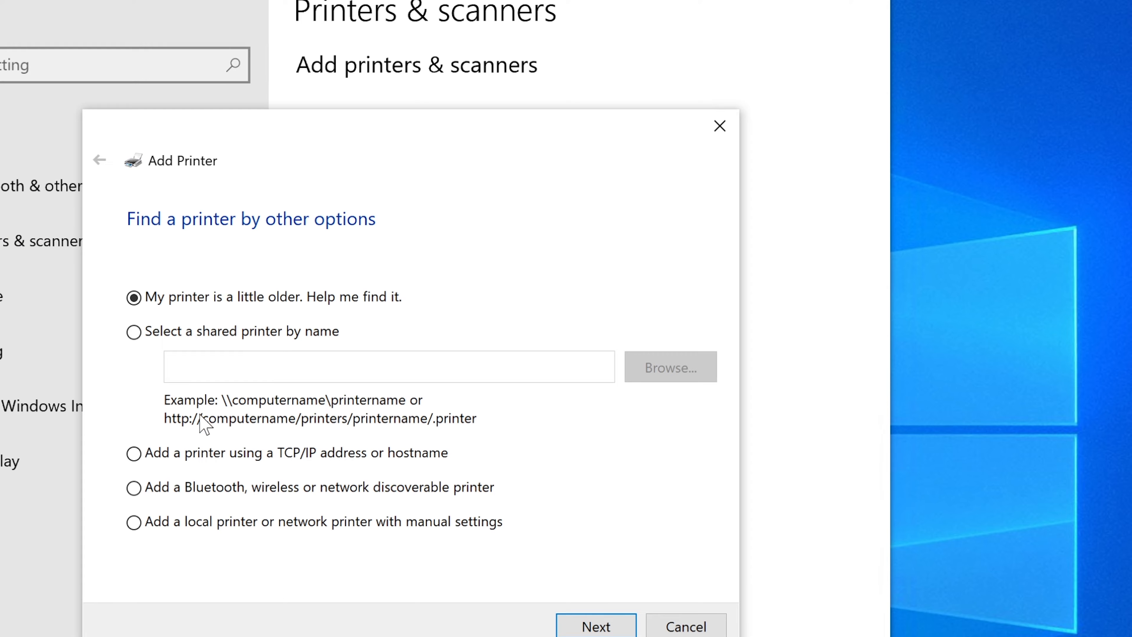
{"action": "left_click", "coordinate": [133, 454]}
{"action": "left_click", "coordinate": [423, 118]}
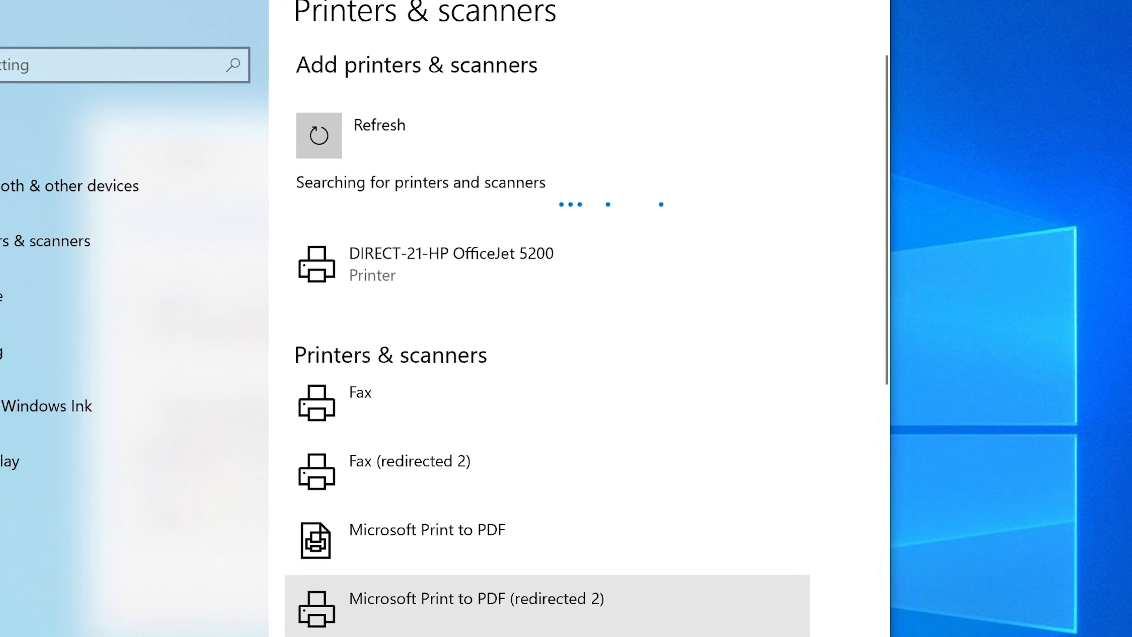
{"action": "key", "text": "alt+Tab"}
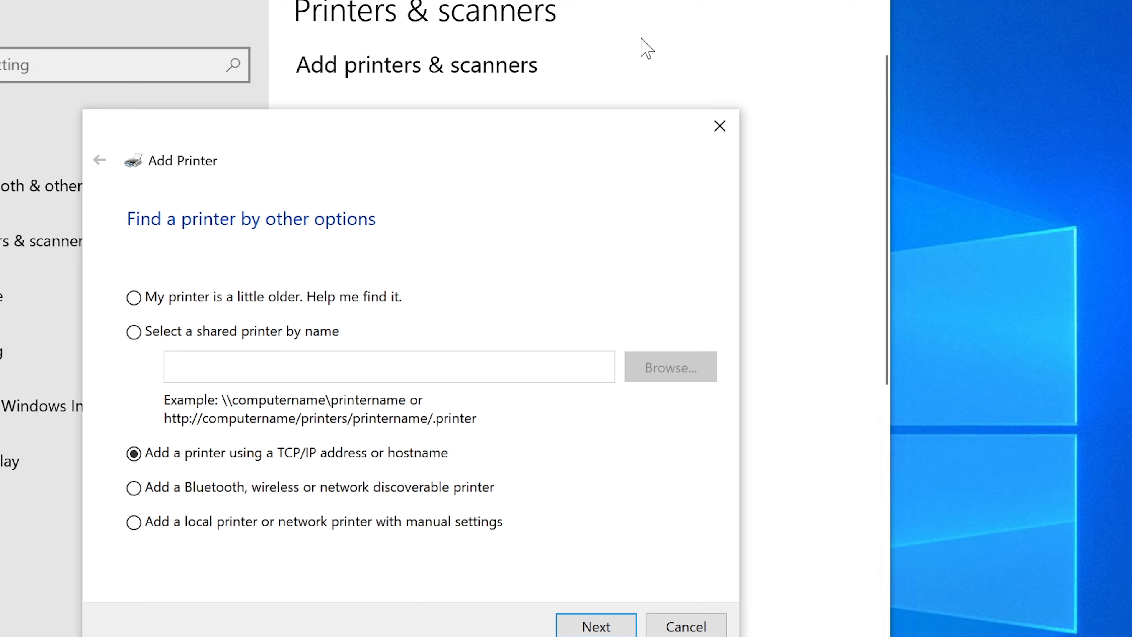
{"action": "left_click", "coordinate": [770, 0]}
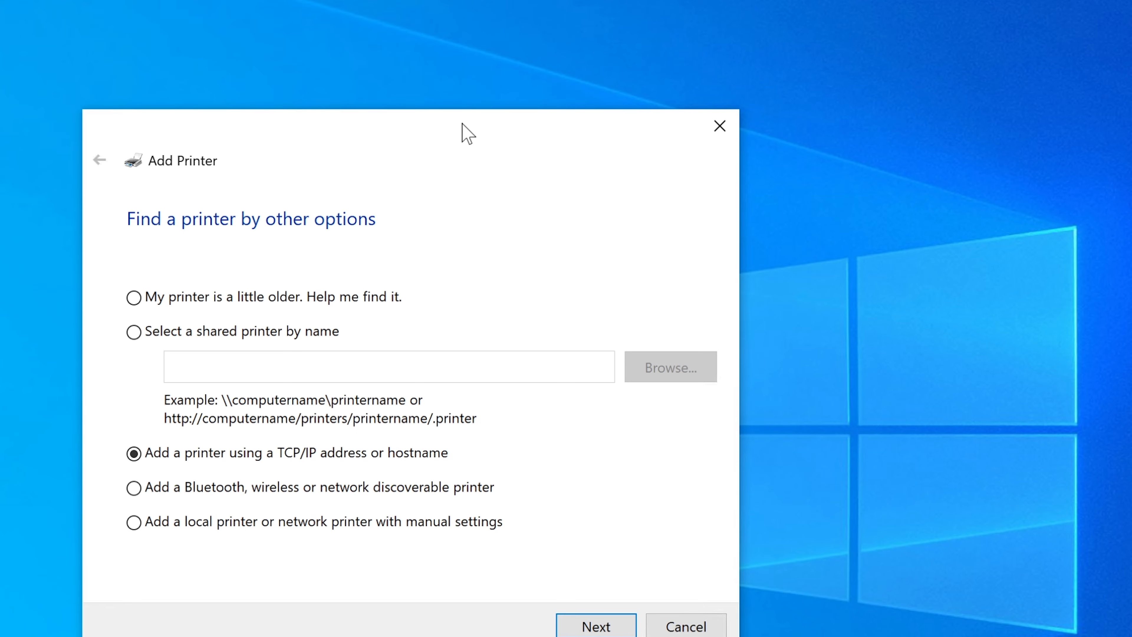
{"action": "left_click_drag", "start_coordinate": [462, 133], "coordinate": [494, 111]}
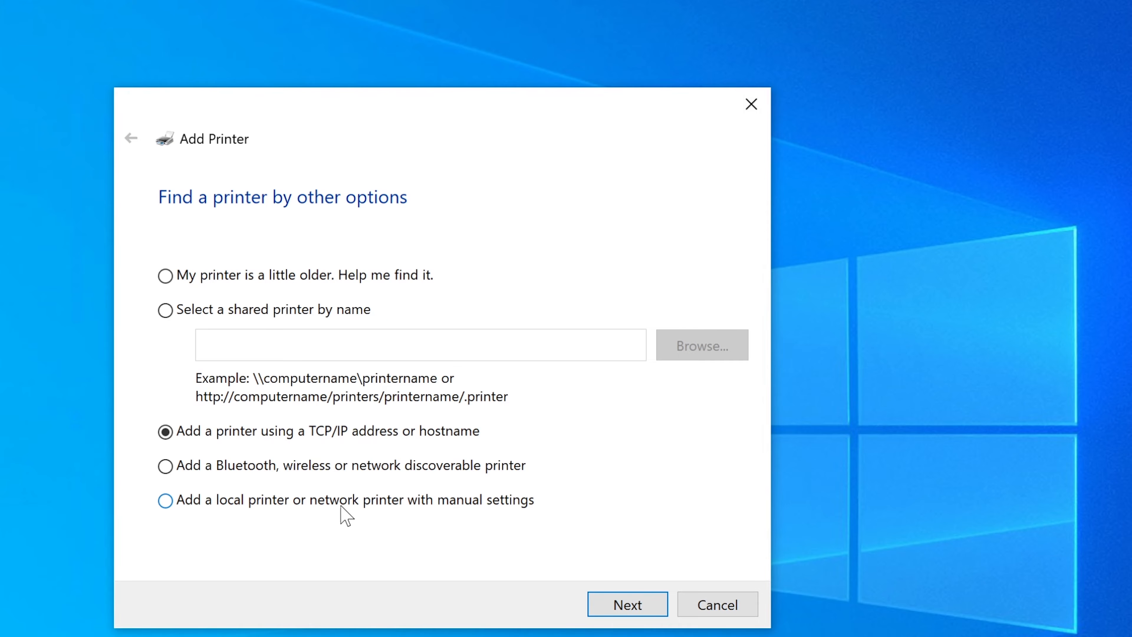
{"action": "left_click", "coordinate": [607, 602]}
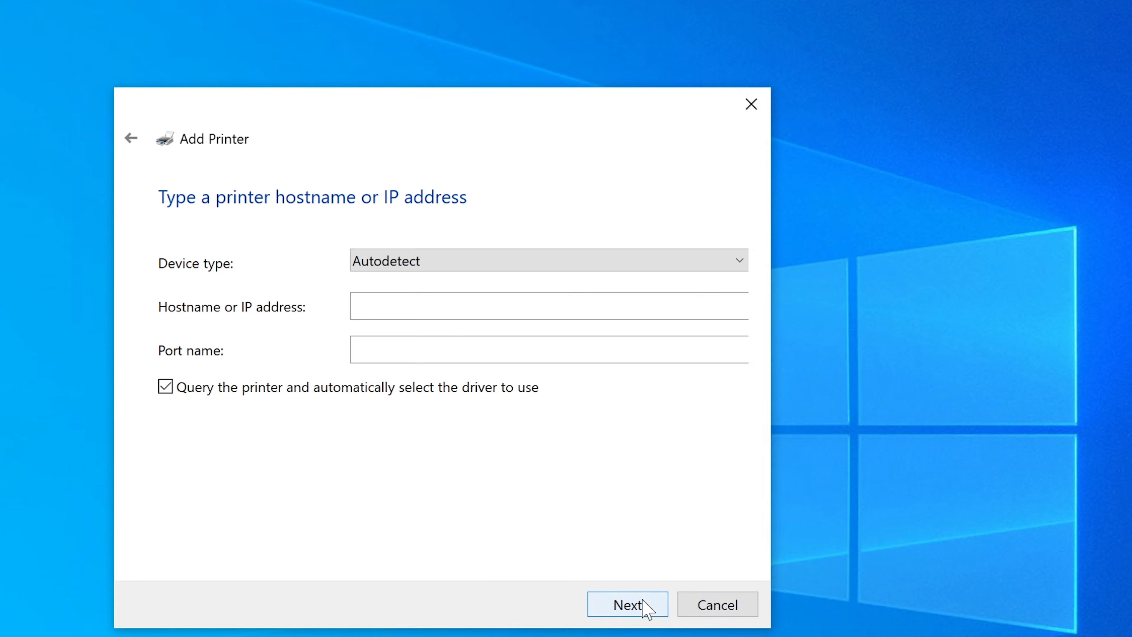
{"action": "left_click", "coordinate": [683, 610]}
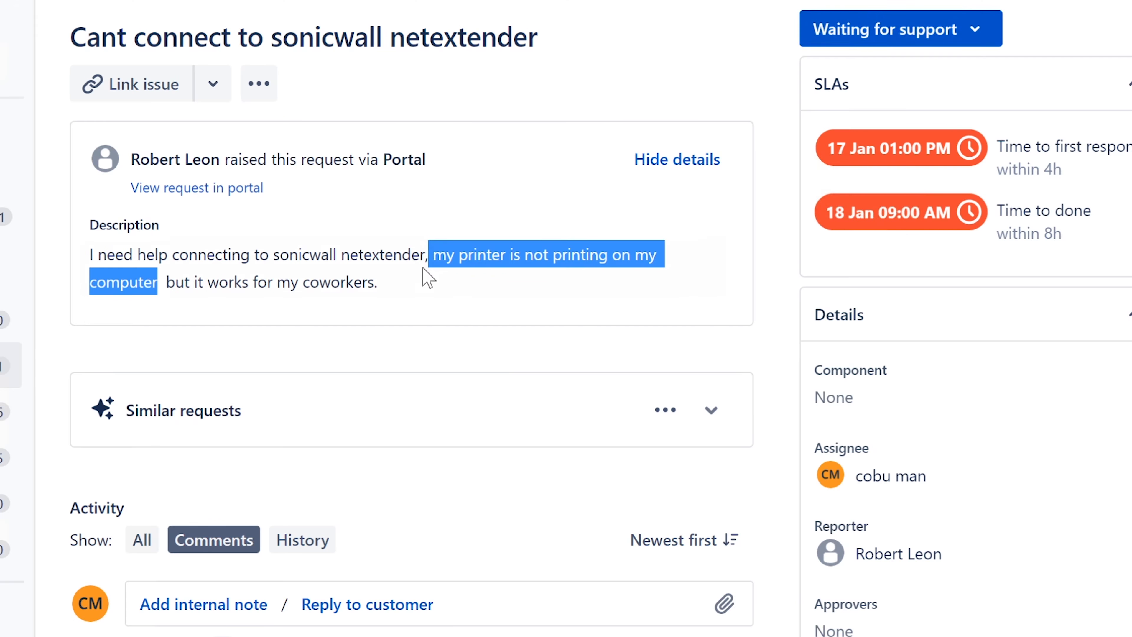
Step: Reread the printer complaint in the ticket description, highlighting the printing problem and "but it works for my coworkers"
{"action": "left_click", "coordinate": [339, 270]}
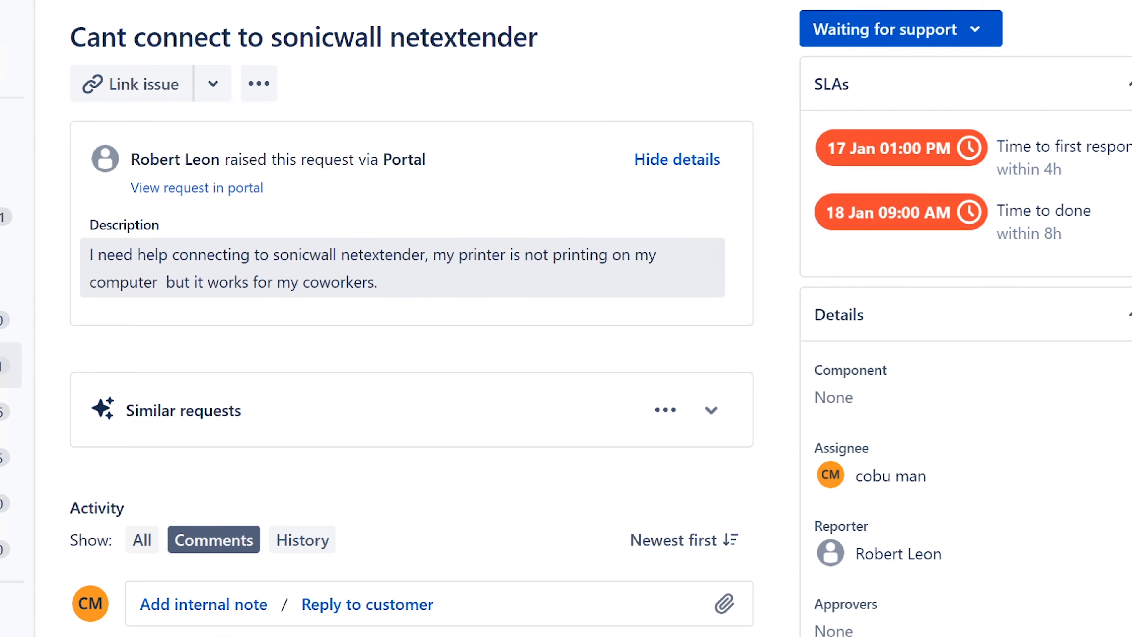
{"action": "left_click_drag", "start_coordinate": [433, 255], "coordinate": [656, 255]}
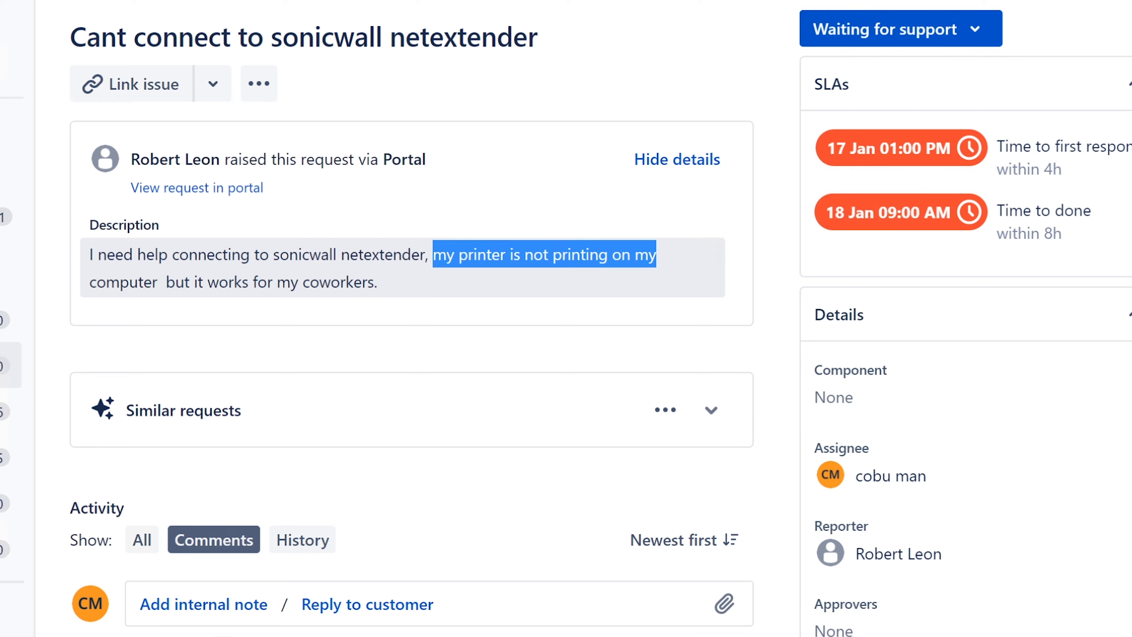
{"action": "left_click_drag", "start_coordinate": [656, 255], "coordinate": [166, 282]}
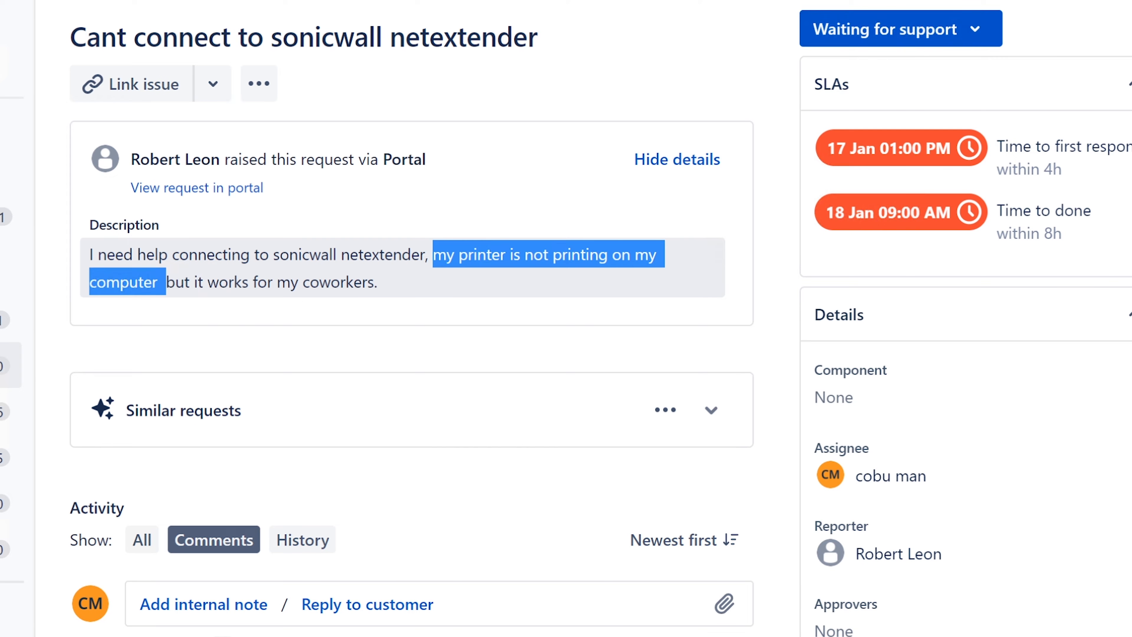
{"action": "left_click", "coordinate": [166, 282]}
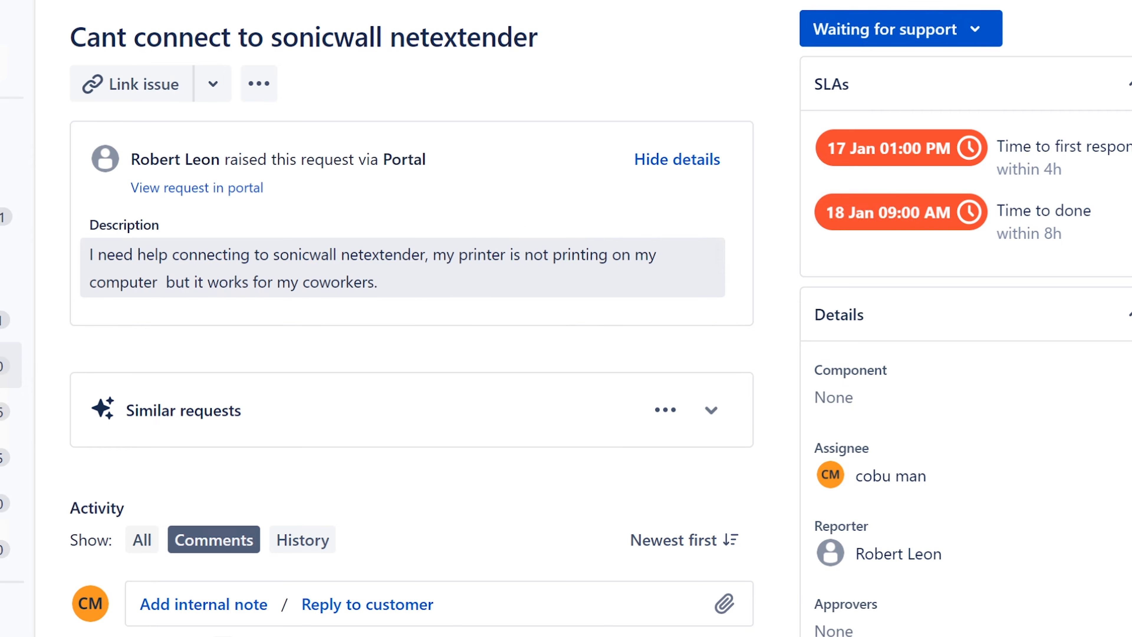
{"action": "left_click_drag", "start_coordinate": [165, 282], "coordinate": [403, 293]}
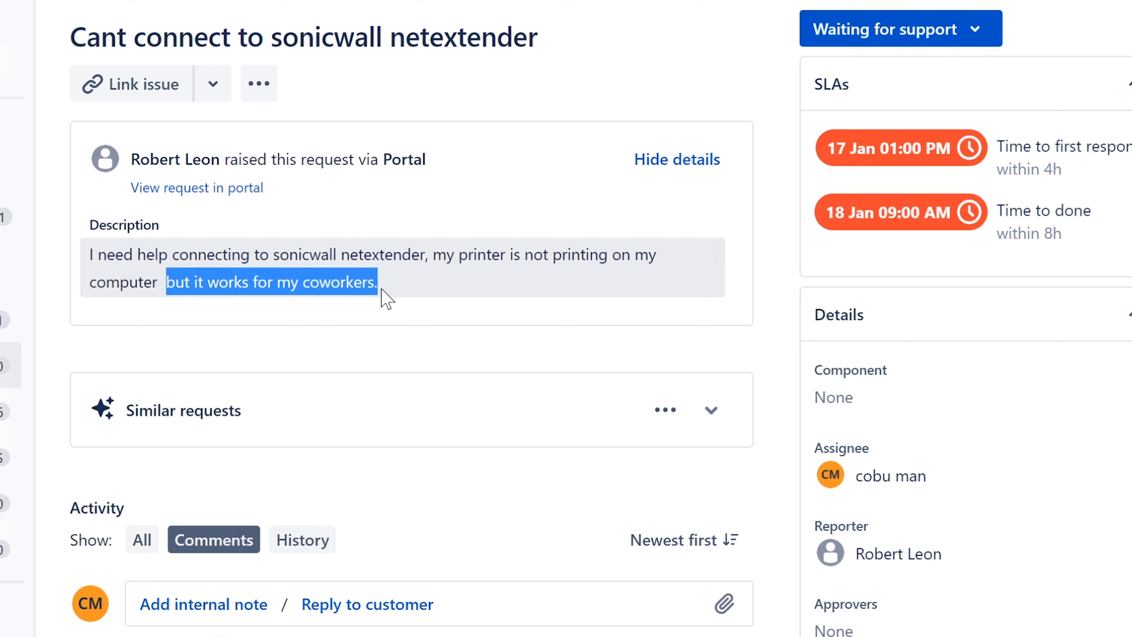
{"action": "key", "text": "shift+Left"}
{"action": "left_click", "coordinate": [387, 292]}
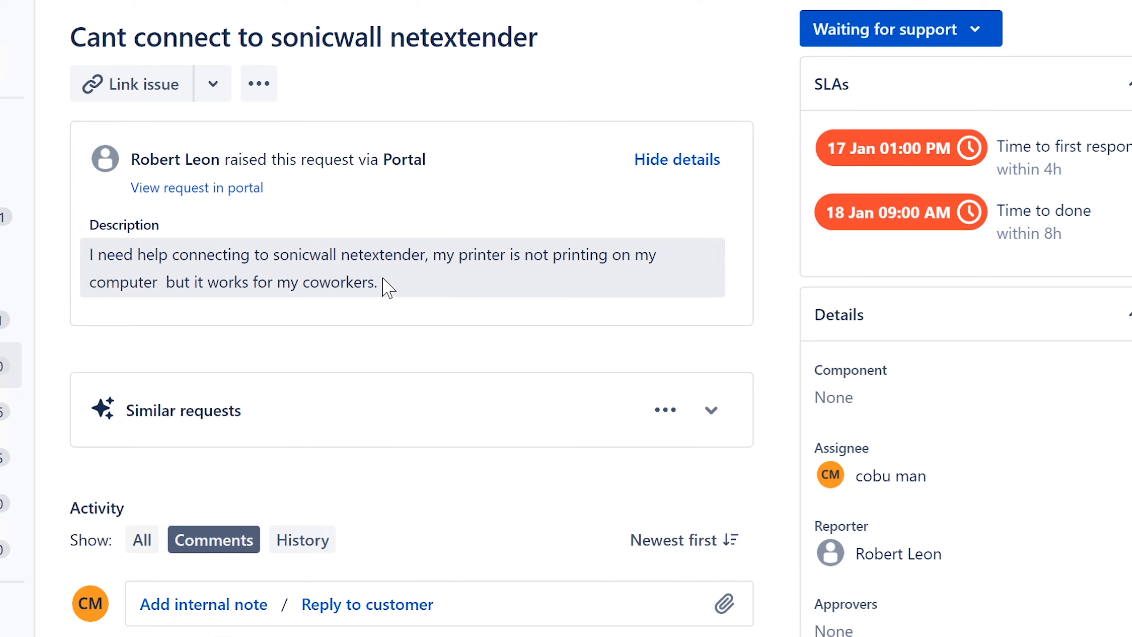
{"action": "left_click_drag", "start_coordinate": [382, 280], "coordinate": [166, 282]}
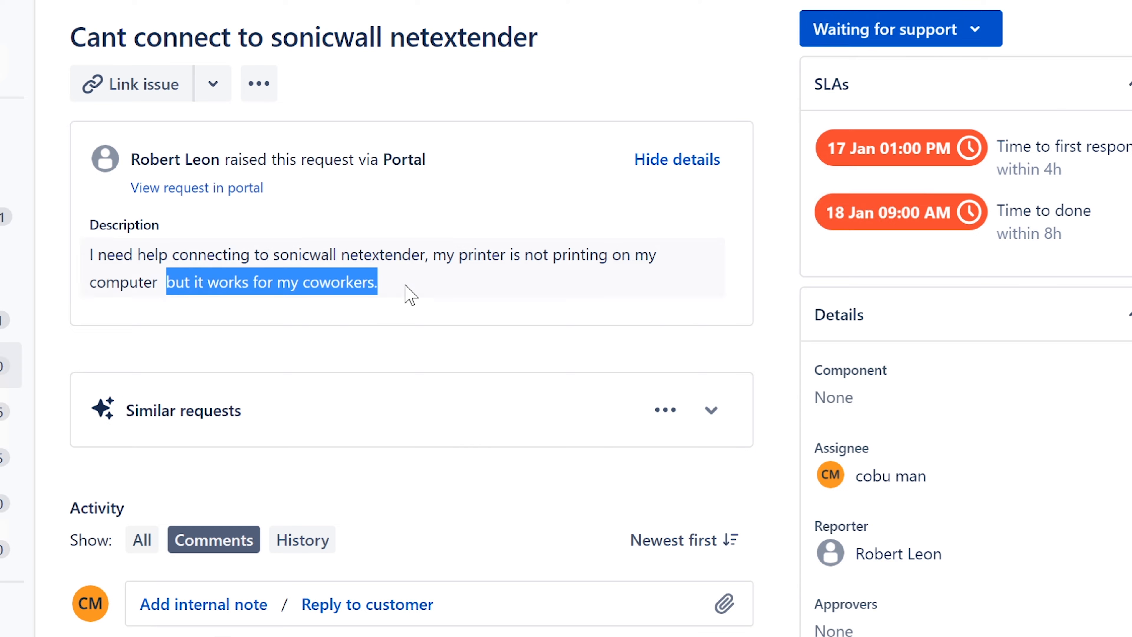
{"action": "left_click", "coordinate": [394, 286]}
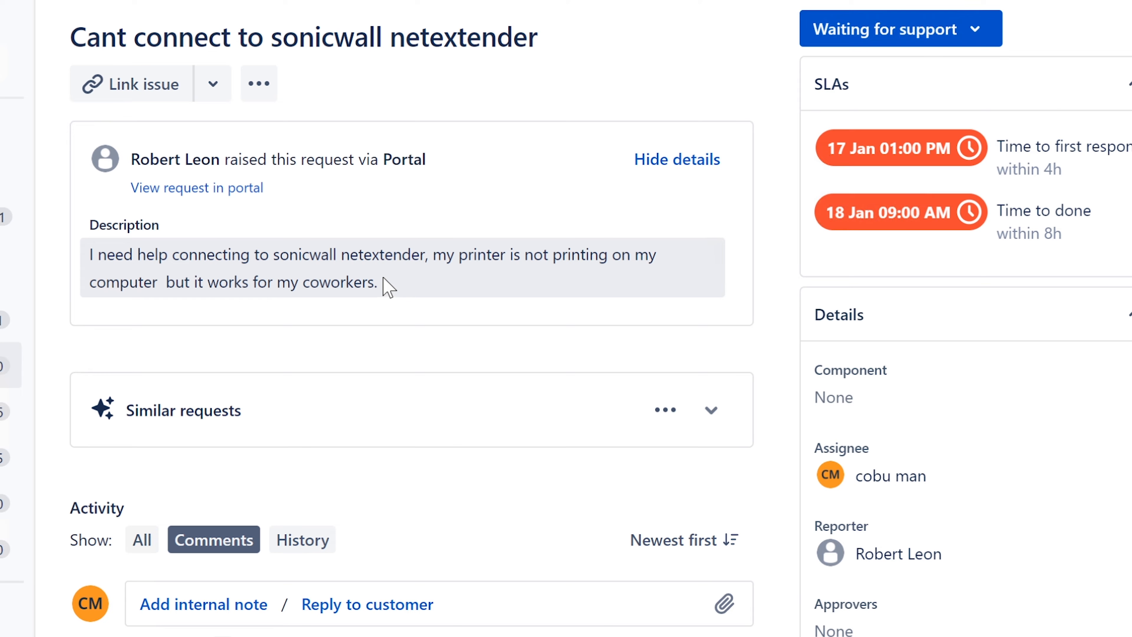
{"action": "left_click_drag", "start_coordinate": [383, 281], "coordinate": [169, 285]}
{"action": "left_click_drag", "start_coordinate": [303, 282], "coordinate": [374, 282]}
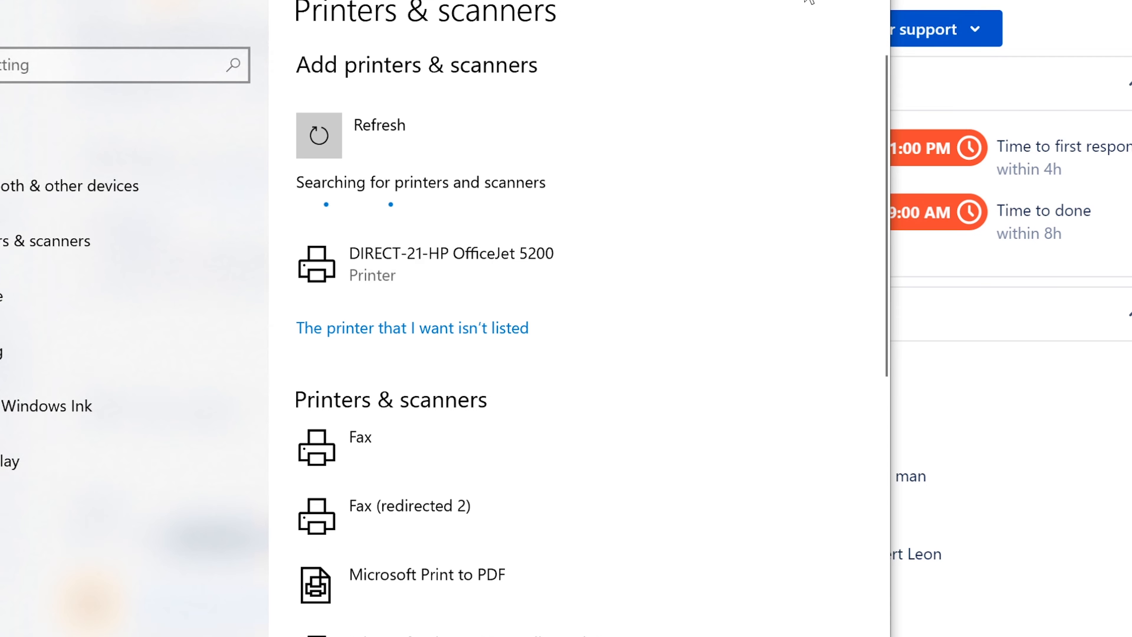
Step: In Printers & scanners, expand the DIRECT-21-HP OfficeJet 5200 entry and look through the list of installed printers
{"action": "key", "text": "alt+Tab"}
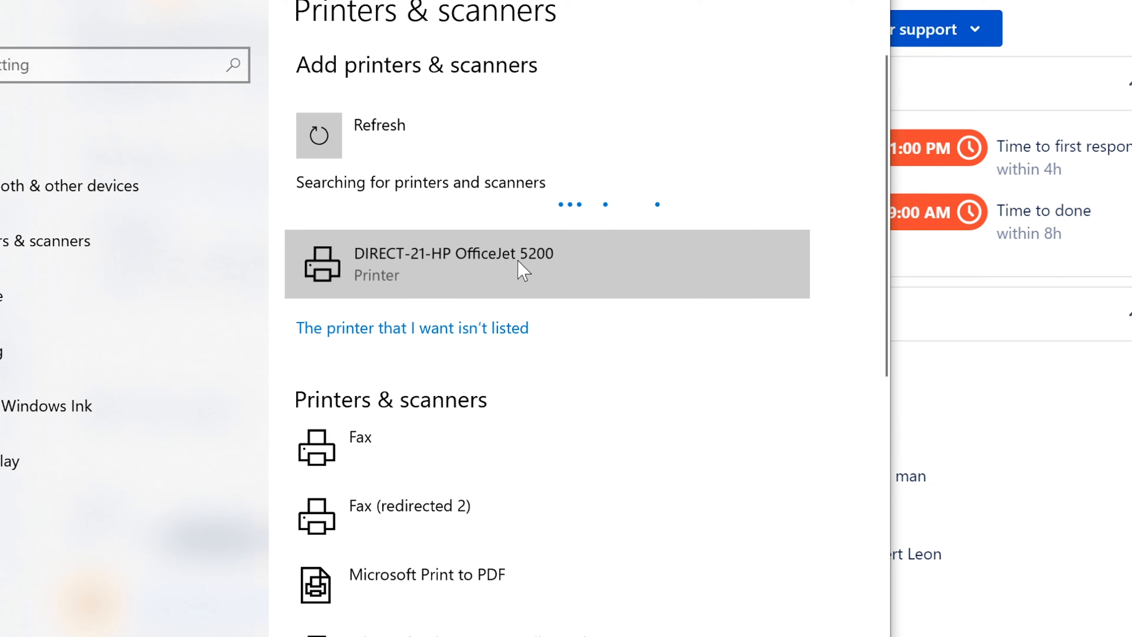
{"action": "left_click", "coordinate": [520, 267]}
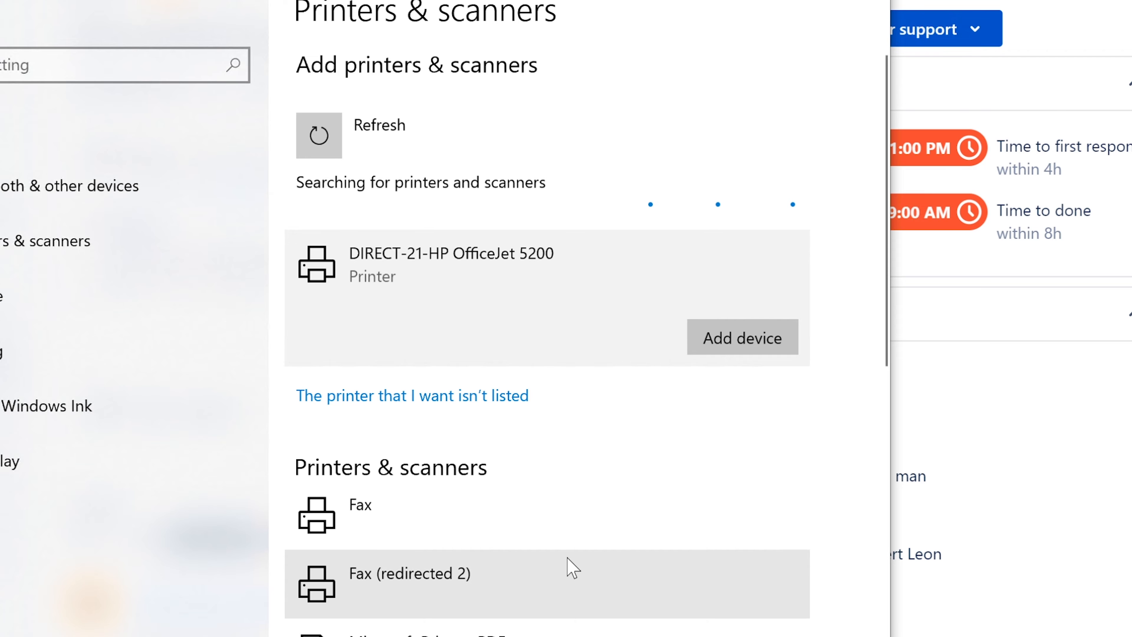
{"action": "scroll", "coordinate": [573, 567], "scroll_direction": "down", "scroll_amount": 5}
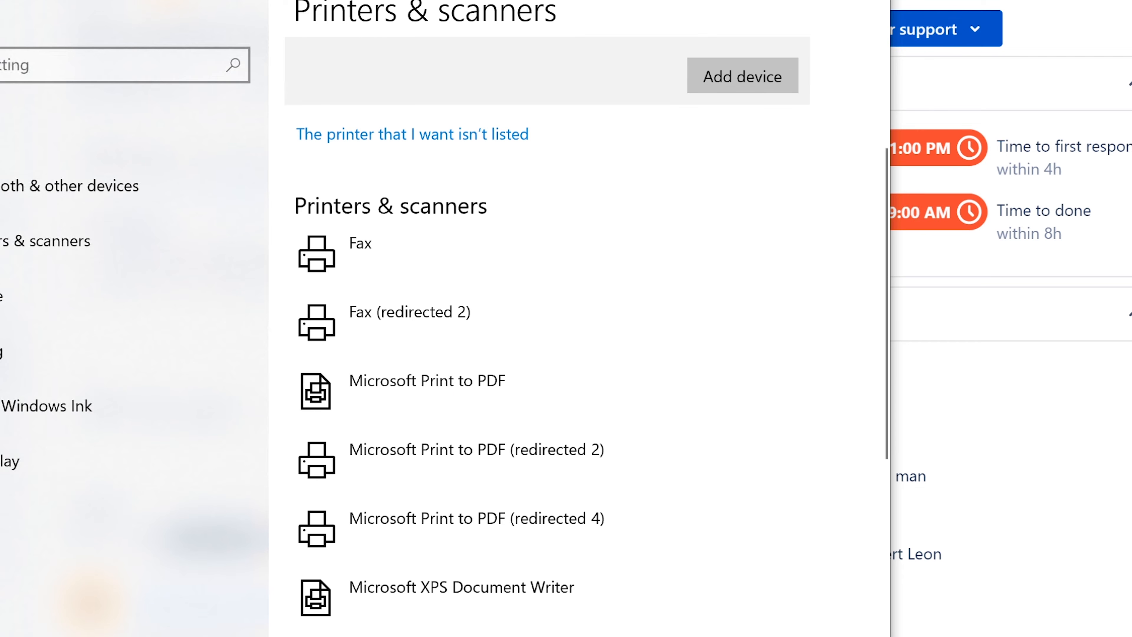
{"action": "scroll", "coordinate": [547, 339], "scroll_direction": "down", "scroll_amount": 1}
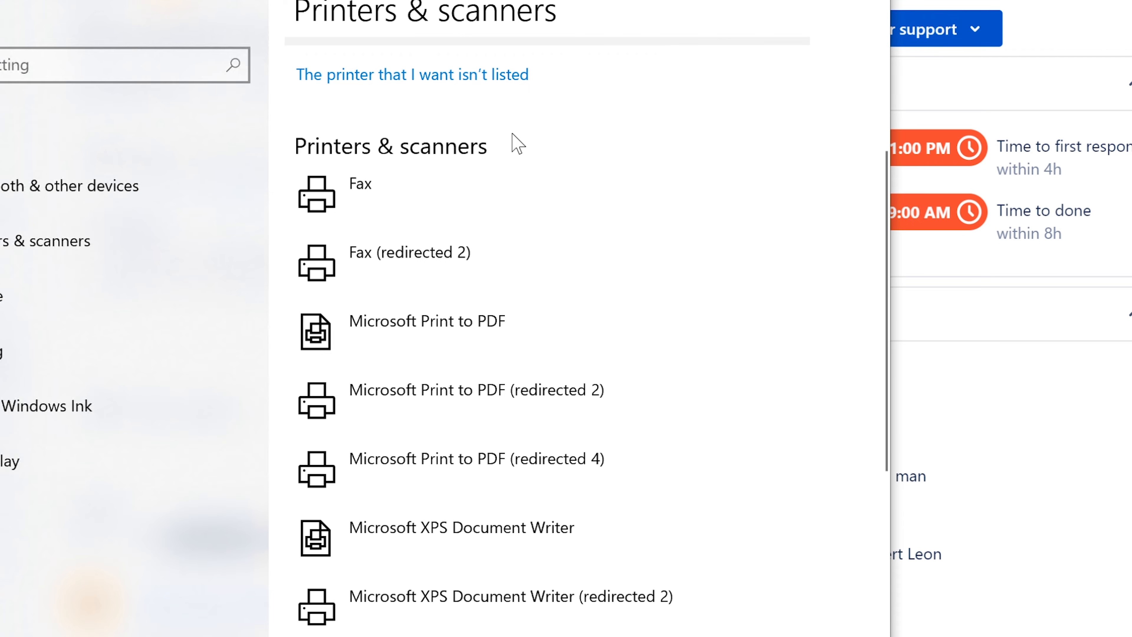
{"action": "scroll", "coordinate": [513, 142], "scroll_direction": "down", "scroll_amount": 2}
{"action": "scroll", "coordinate": [517, 142], "scroll_direction": "up", "scroll_amount": 4}
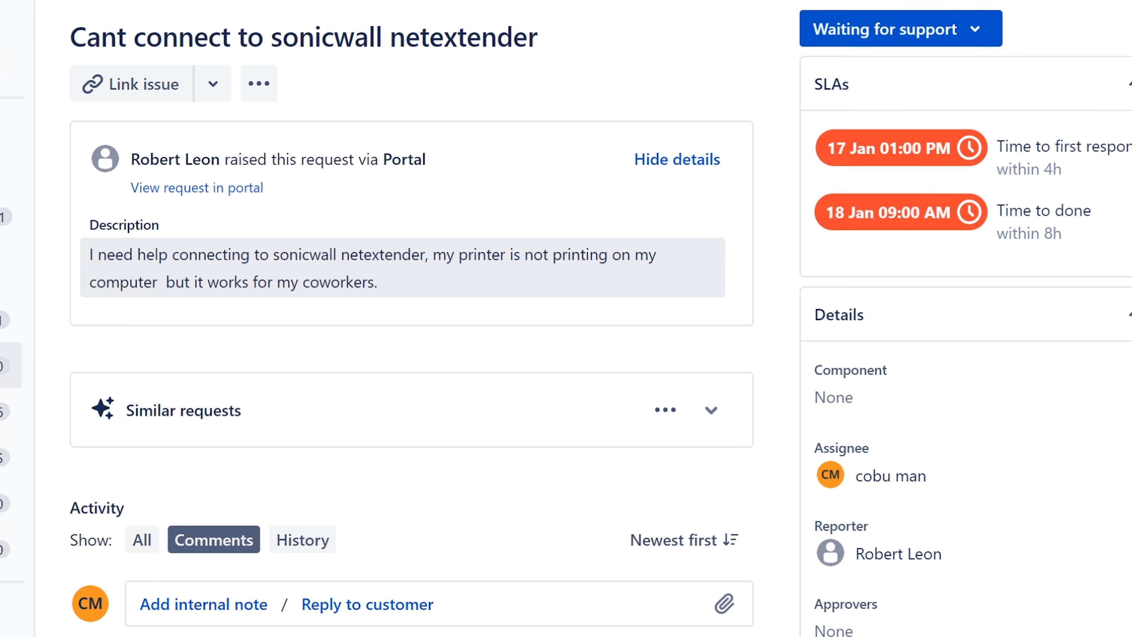
Step: Select the phrase "sonicwall netextender" in the ticket description and copy it
{"action": "left_click_drag", "start_coordinate": [273, 255], "coordinate": [425, 255]}
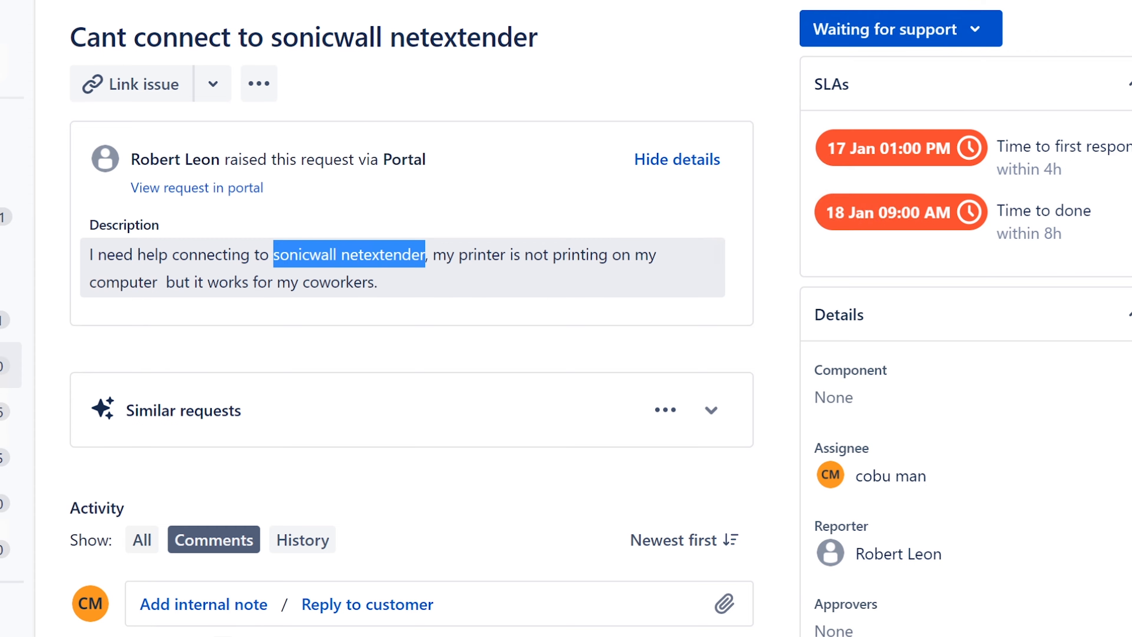
{"action": "left_click", "coordinate": [360, 260]}
{"action": "left_click_drag", "start_coordinate": [342, 255], "coordinate": [380, 255]}
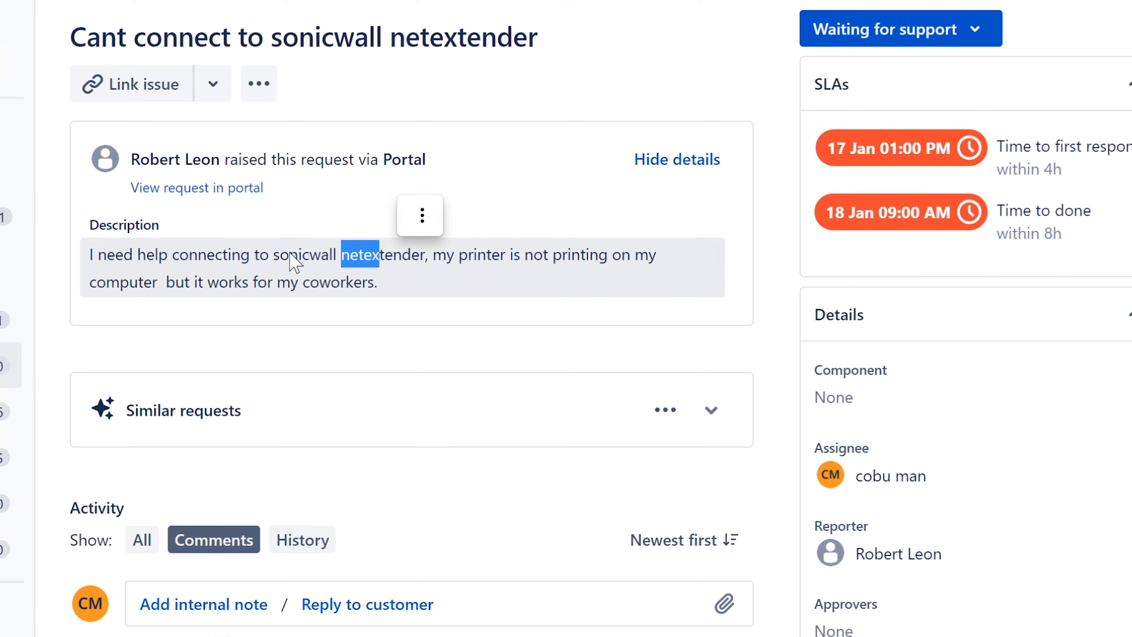
{"action": "left_click", "coordinate": [276, 251]}
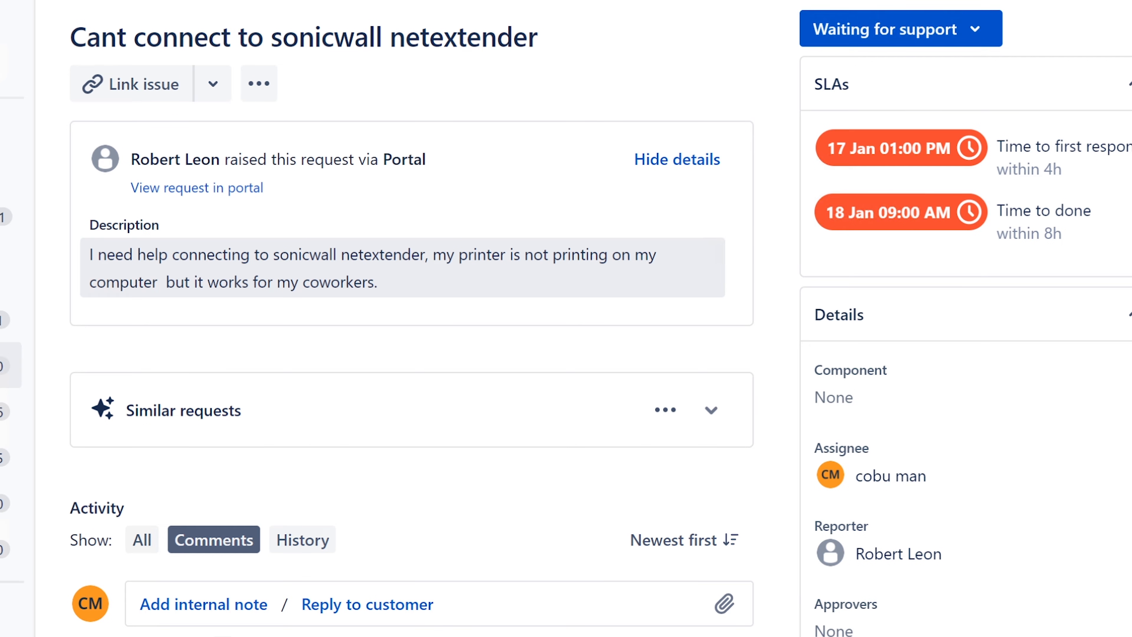
{"action": "left_click", "coordinate": [274, 258]}
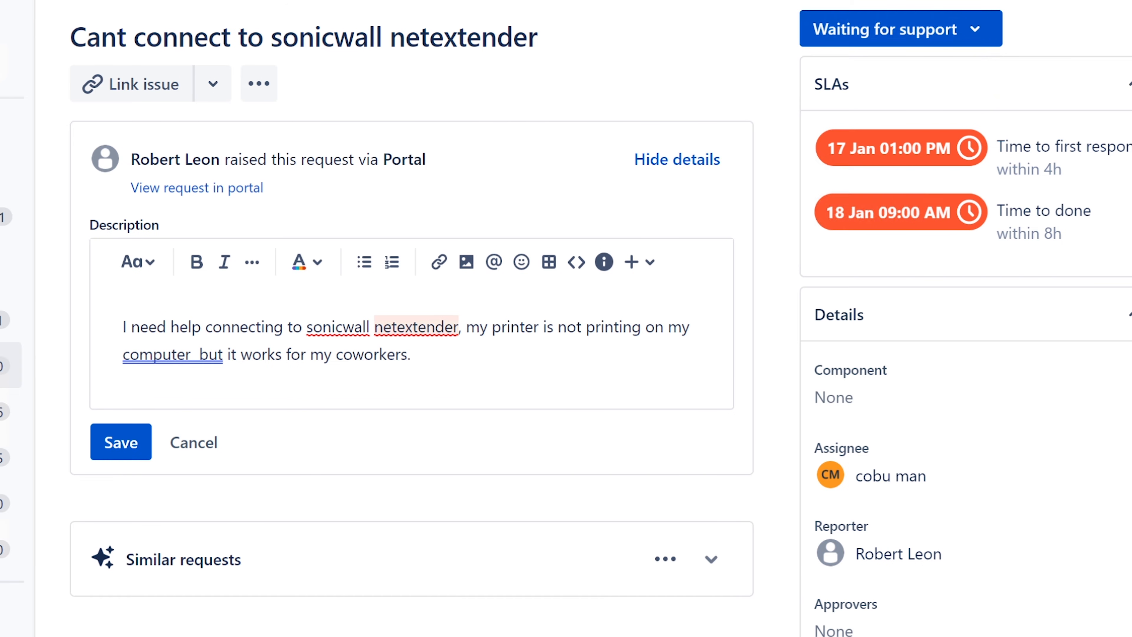
{"action": "left_click_drag", "start_coordinate": [459, 327], "coordinate": [307, 328]}
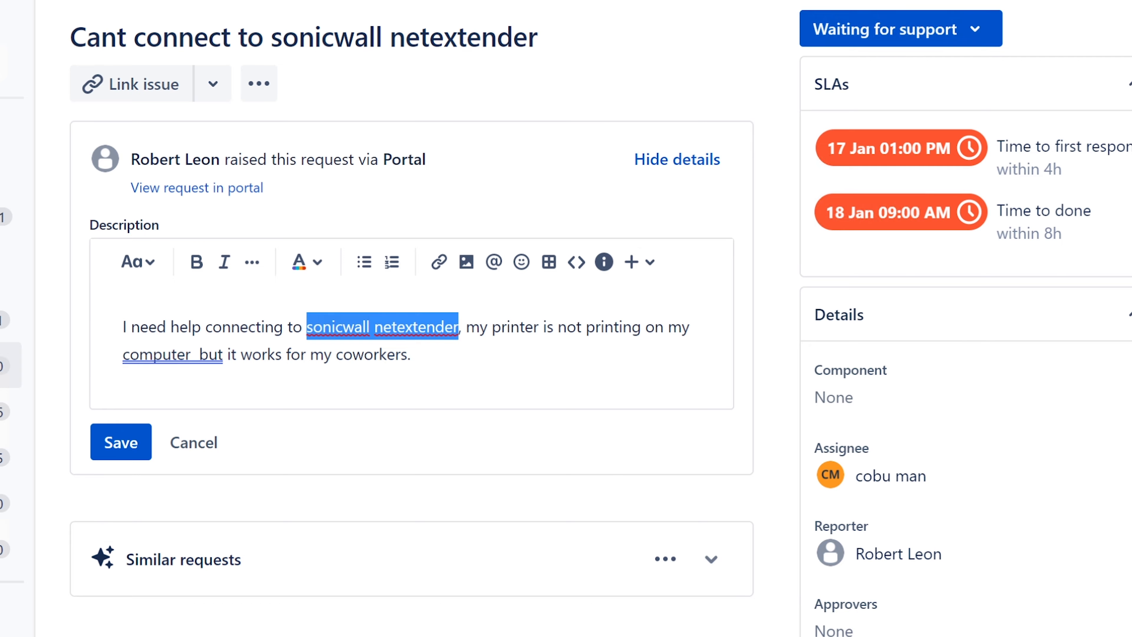
{"action": "right_click", "coordinate": [314, 329]}
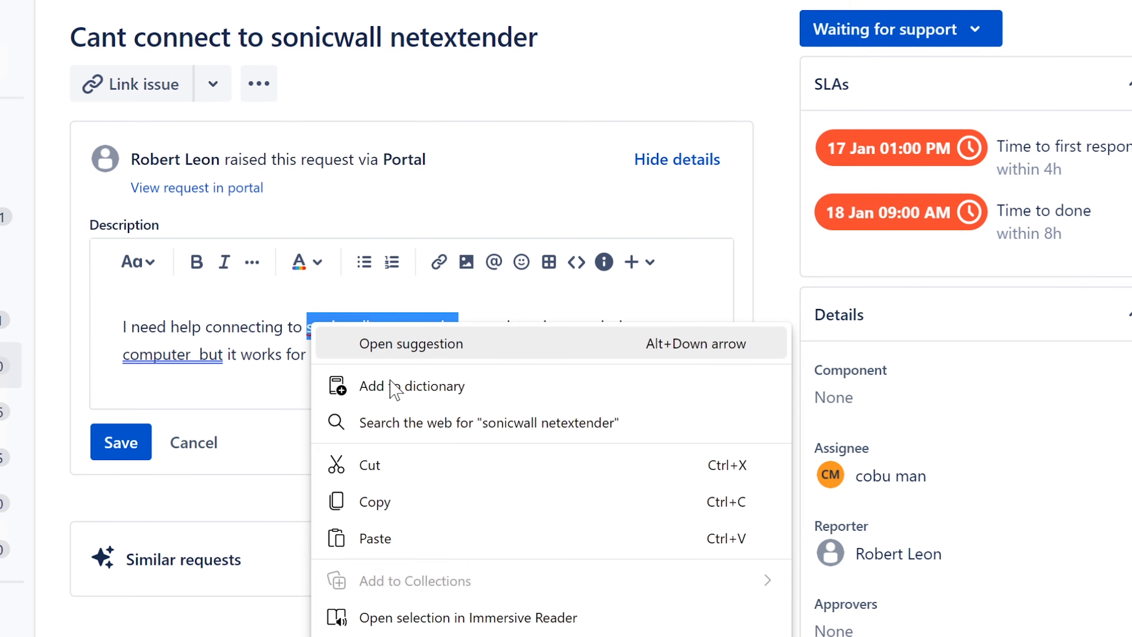
{"action": "left_click", "coordinate": [416, 501]}
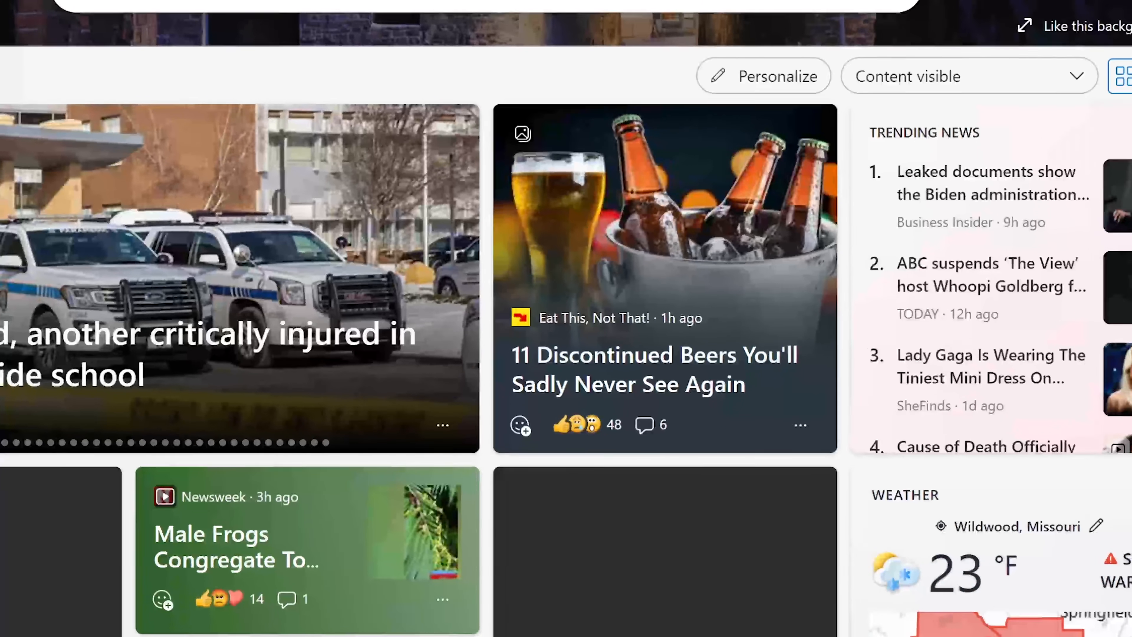
Step: Search Google for the copied phrase "sonicwall netextender" and open SonicWall's "VPN Clients - NetExtender & Mobile Connect" result
{"action": "type", "text": "g"}
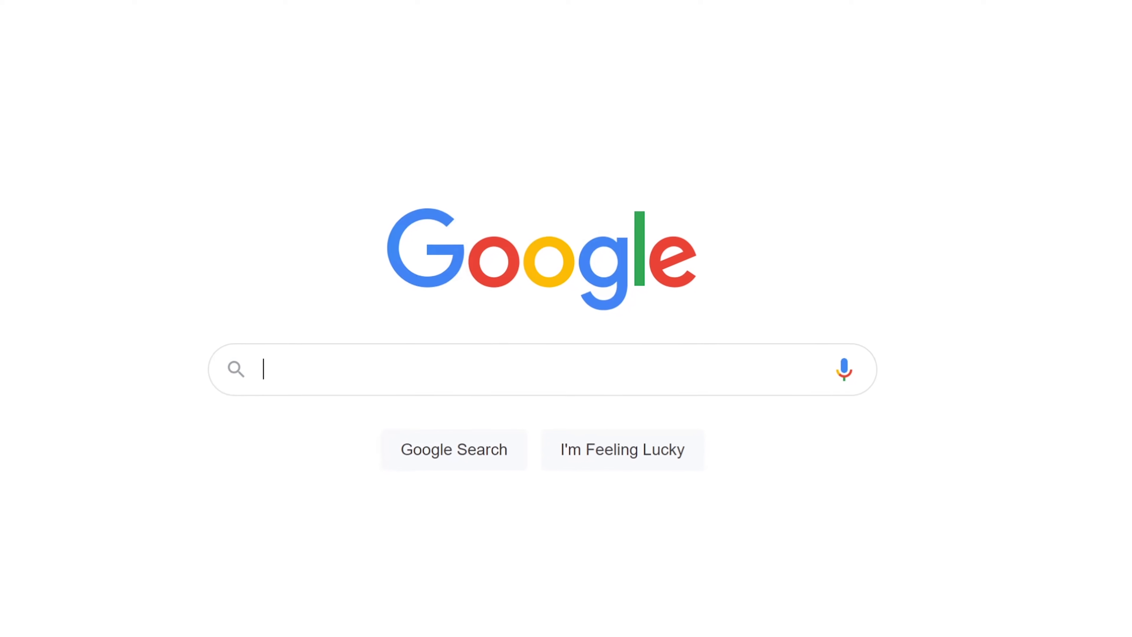
{"action": "key", "text": "ctrl+v"}
{"action": "key", "text": "Return"}
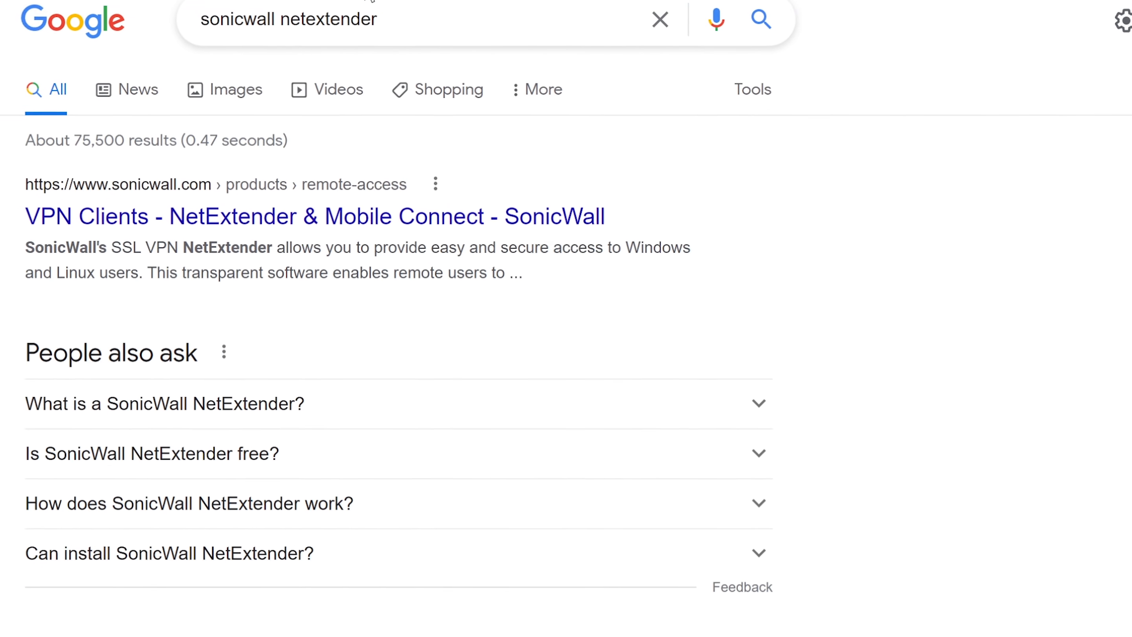
{"action": "scroll", "coordinate": [464, 203], "scroll_direction": "down", "scroll_amount": 3}
{"action": "scroll", "coordinate": [484, 208], "scroll_direction": "down", "scroll_amount": 3}
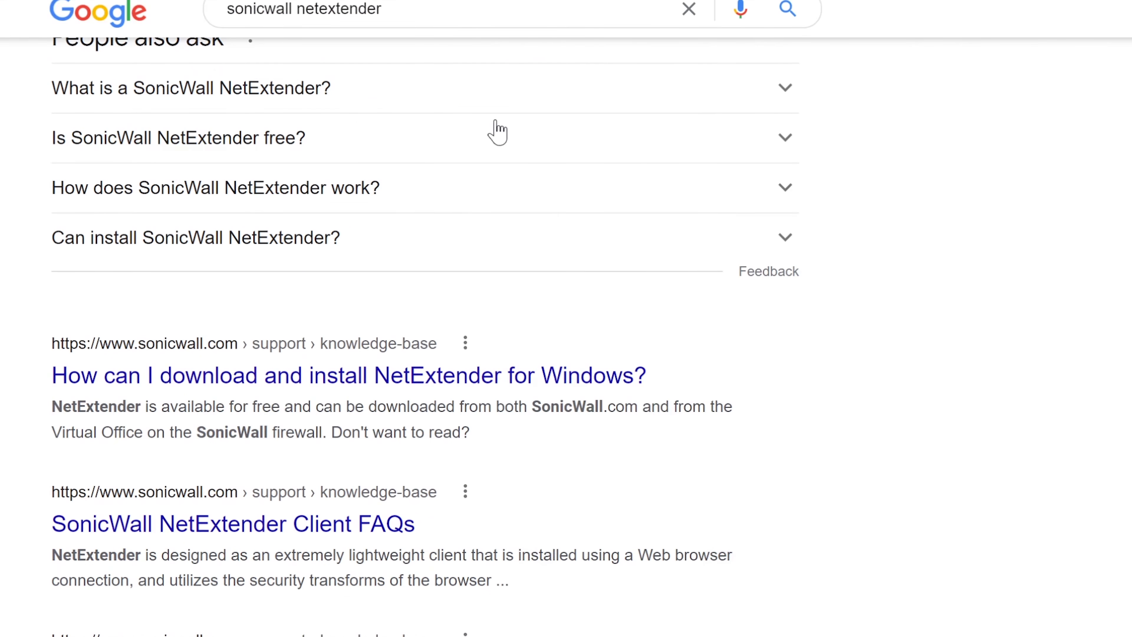
{"action": "scroll", "coordinate": [584, 192], "scroll_direction": "up", "scroll_amount": 7}
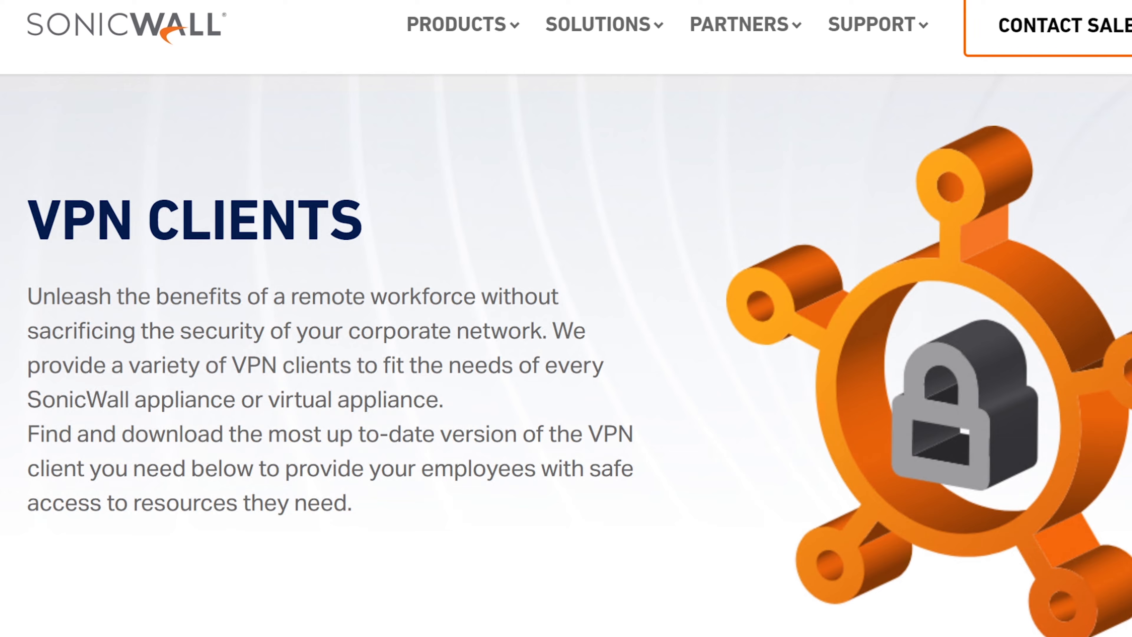
Step: Read the NetExtender description on SonicWall's VPN Clients page, highlighting "SonicWall's SSL VPN" and the sentence about remote users connecting securely
{"action": "scroll", "coordinate": [561, 435], "scroll_direction": "down", "scroll_amount": 7}
{"action": "scroll", "coordinate": [561, 434], "scroll_direction": "up", "scroll_amount": 2}
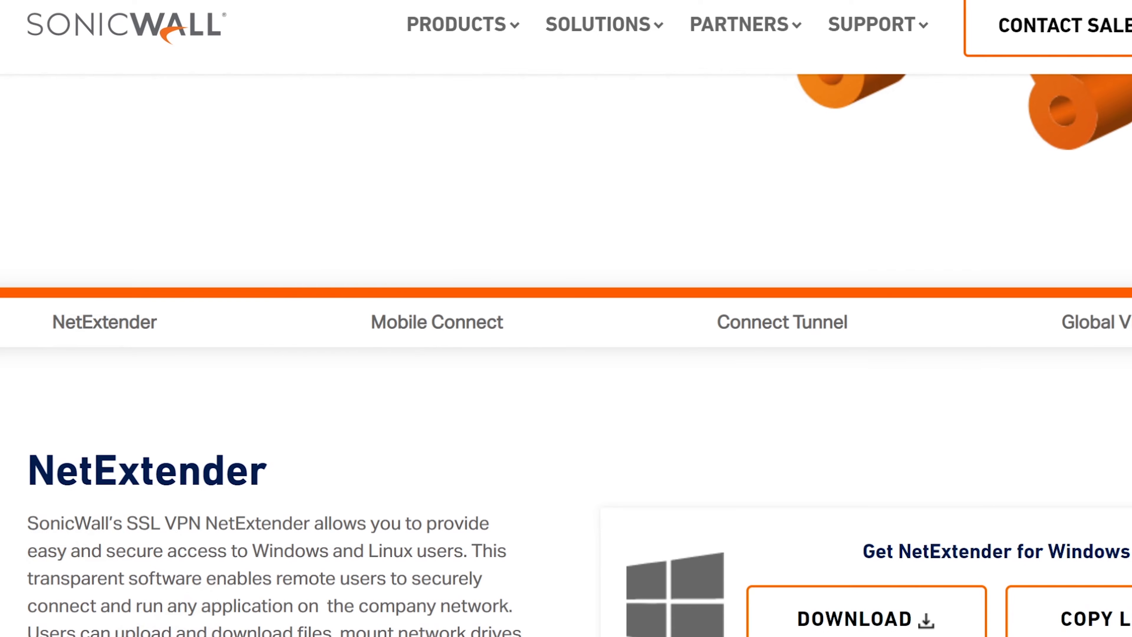
{"action": "left_click_drag", "start_coordinate": [24, 524], "coordinate": [528, 601]}
{"action": "left_click", "coordinate": [476, 555]}
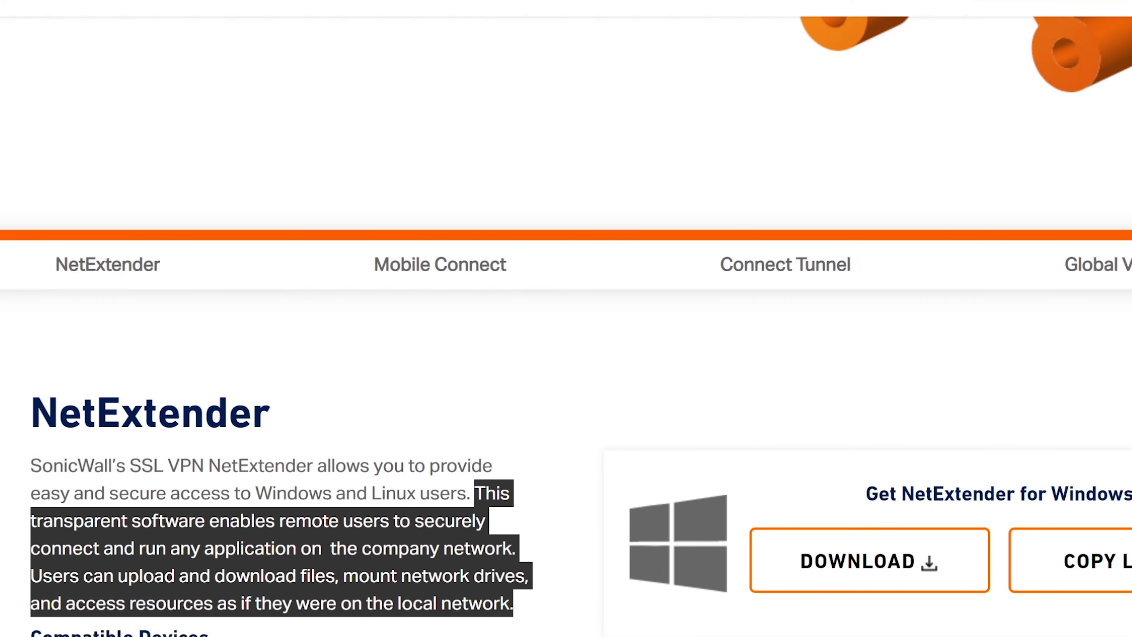
{"action": "left_click", "coordinate": [527, 602]}
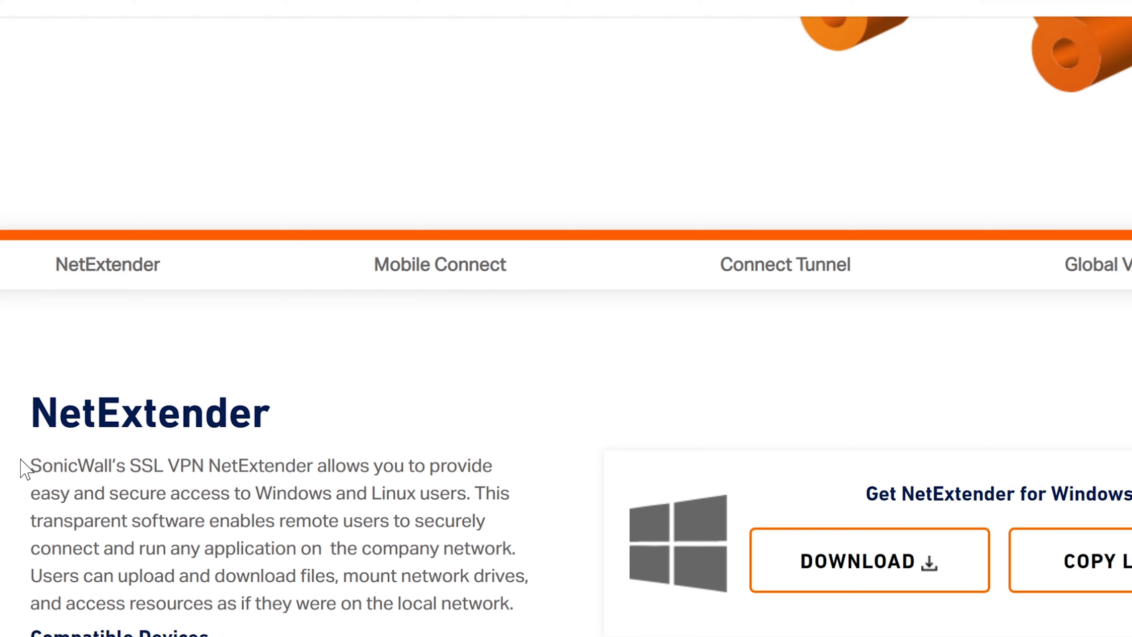
{"action": "left_click_drag", "start_coordinate": [27, 466], "coordinate": [206, 471]}
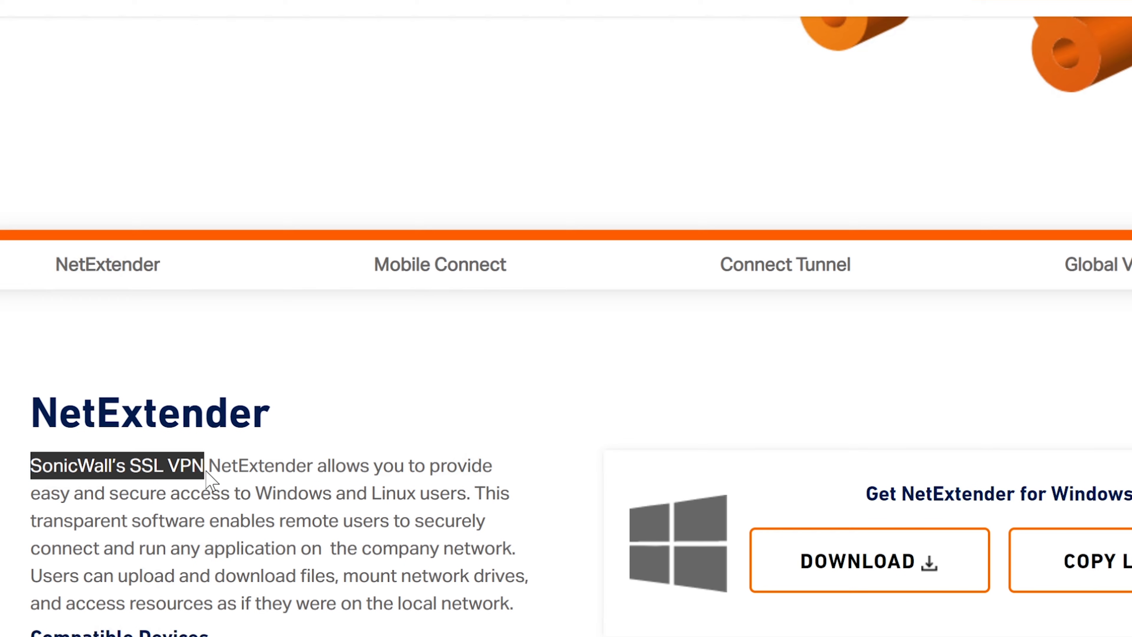
{"action": "left_click", "coordinate": [244, 478]}
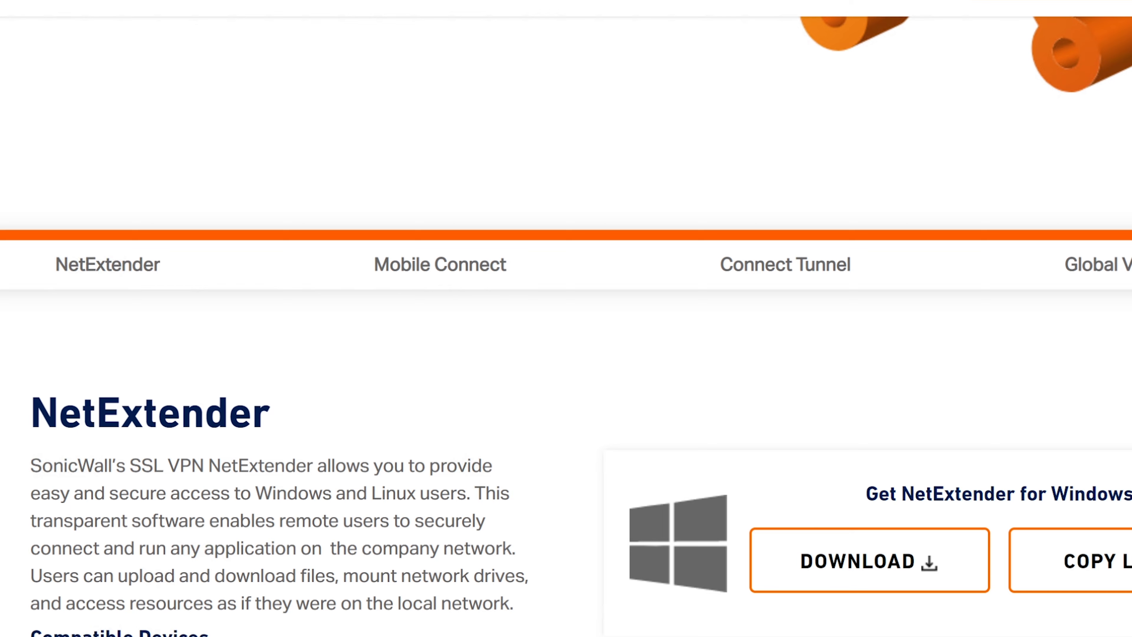
{"action": "left_click_drag", "start_coordinate": [474, 493], "coordinate": [493, 522]}
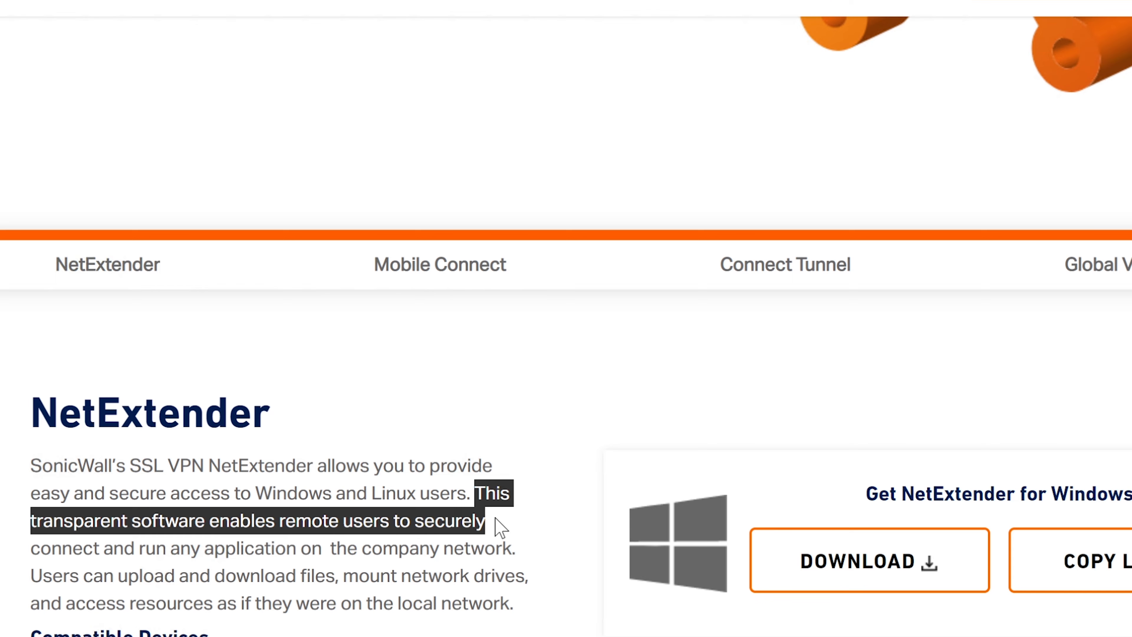
{"action": "left_click_drag", "start_coordinate": [495, 518], "coordinate": [515, 540]}
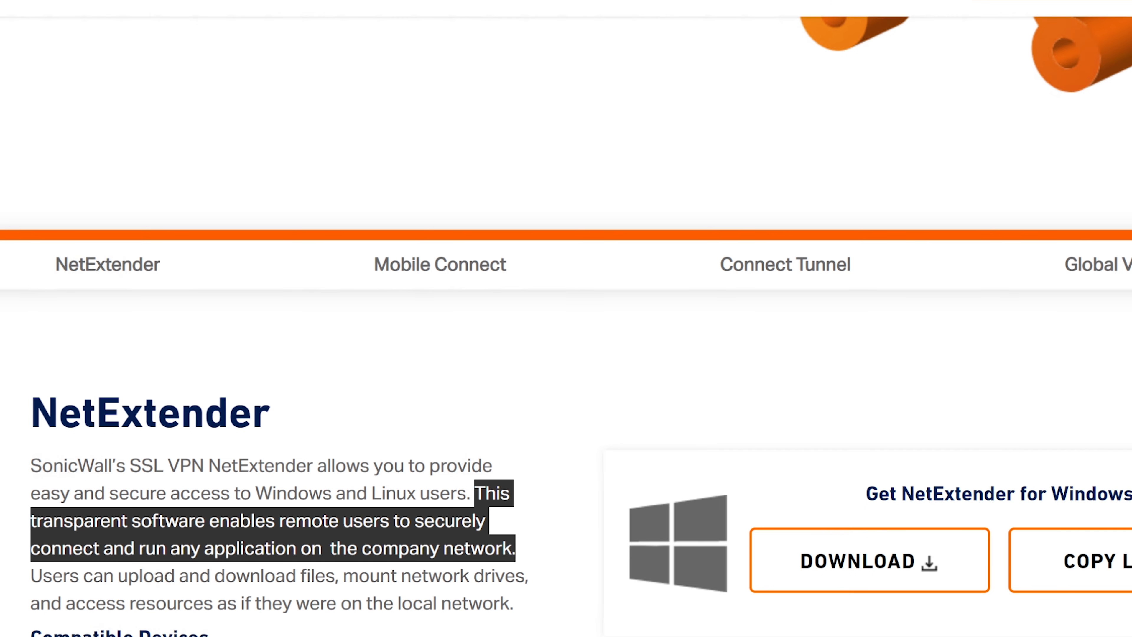
{"action": "left_click", "coordinate": [389, 559]}
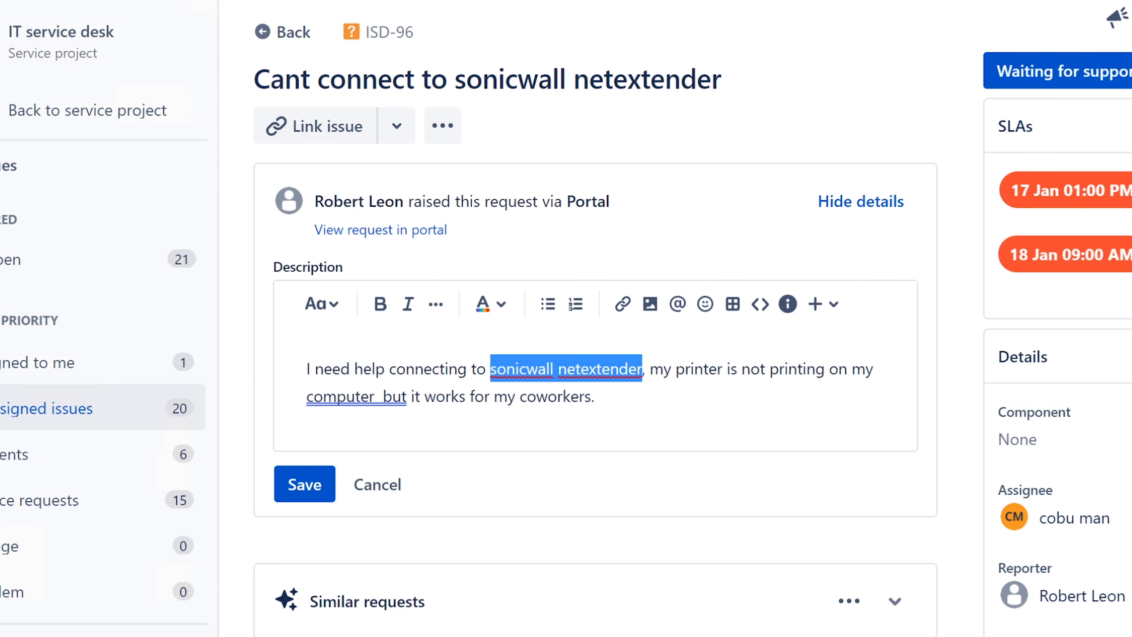
Step: Back in the ticket, highlight "sonicwall netextender" in the description and open a reply to the customer
{"action": "left_click", "coordinate": [676, 369]}
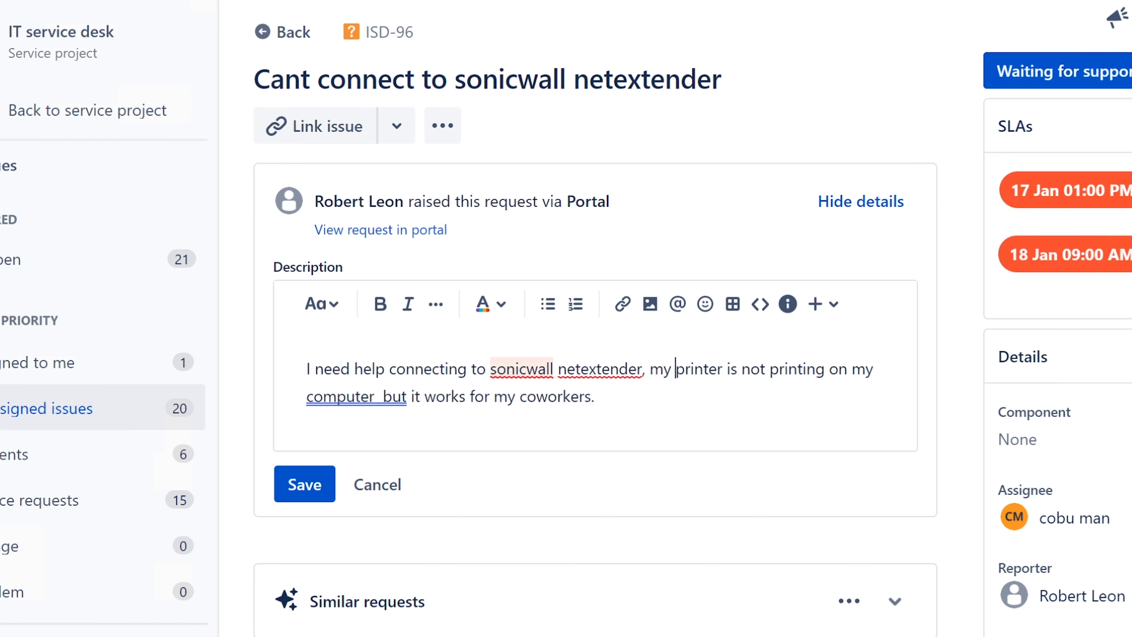
{"action": "left_click_drag", "start_coordinate": [490, 369], "coordinate": [642, 368]}
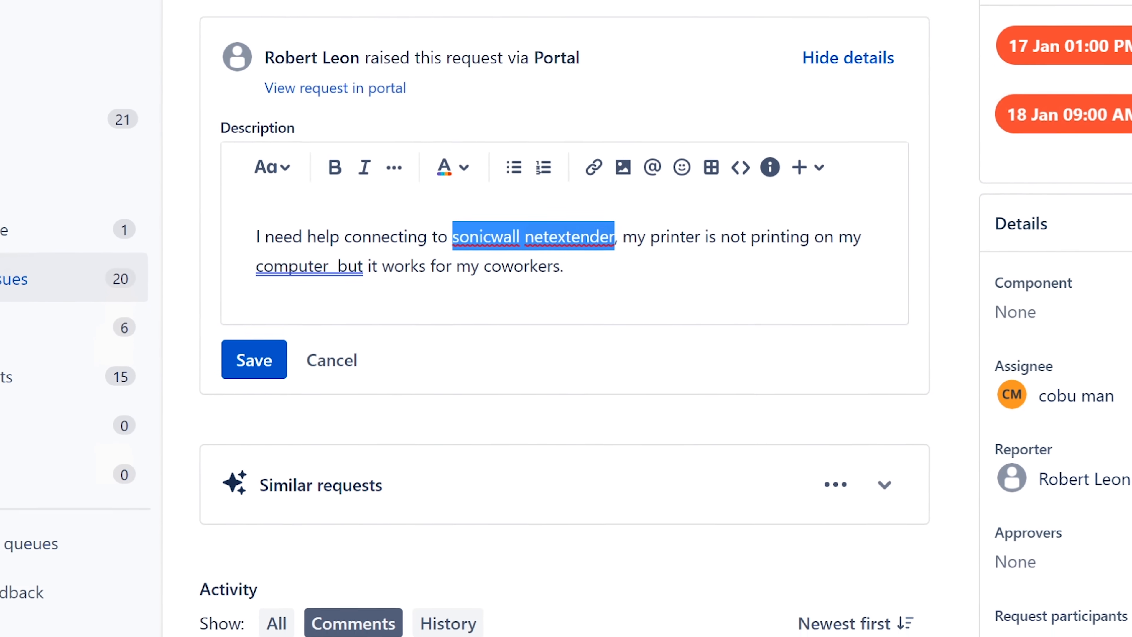
{"action": "left_click", "coordinate": [456, 600]}
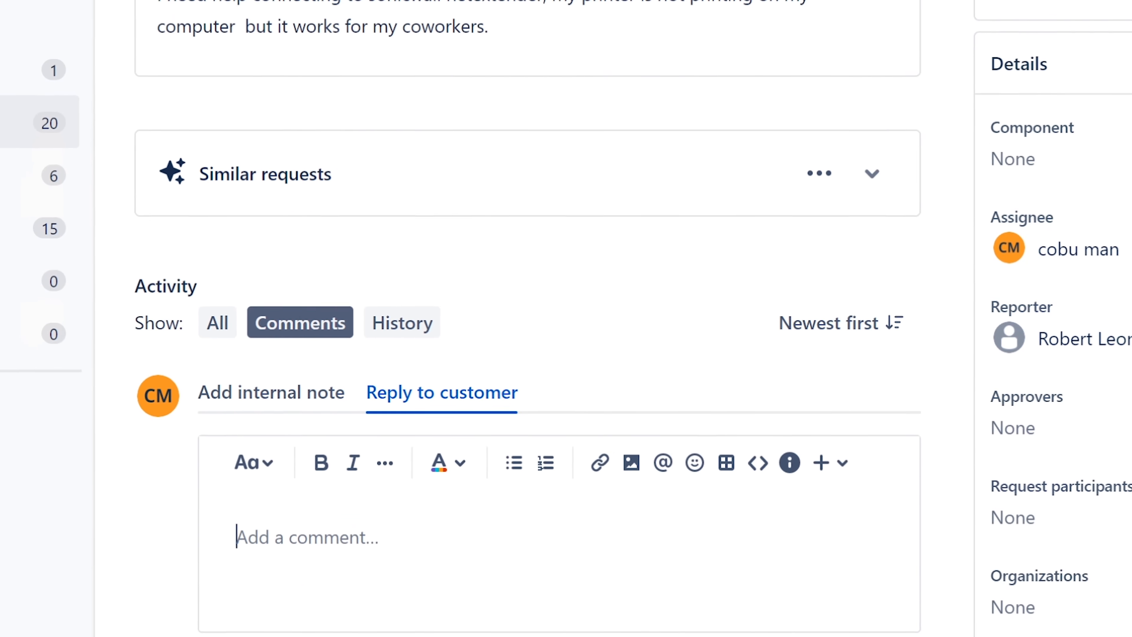
Step: Begin the customer reply with "Hello, this is", the technician's first name, and "with PC support."
{"action": "type", "text": "Hello"}
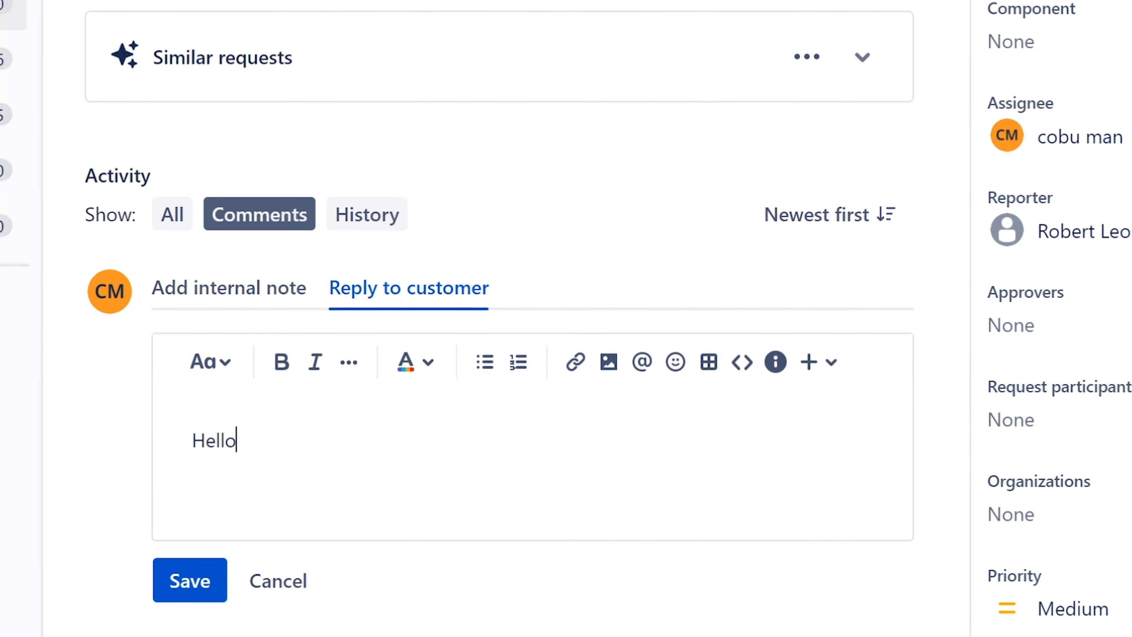
{"action": "type", "text": ", "}
{"action": "type", "text": "can you p"}
{"action": "key", "text": "BackSpace"}
{"action": "key", "text": "BackSpace"}
{"action": "key", "text": "BackSpace"}
{"action": "key", "text": "BackSpace"}
{"action": "key", "text": "BackSpace"}
{"action": "key", "text": "BackSpace"}
{"action": "key", "text": "BackSpace"}
{"action": "key", "text": "BackSpace"}
{"action": "key", "text": "BackSpace"}
{"action": "type", "text": "this is Ervin with "}
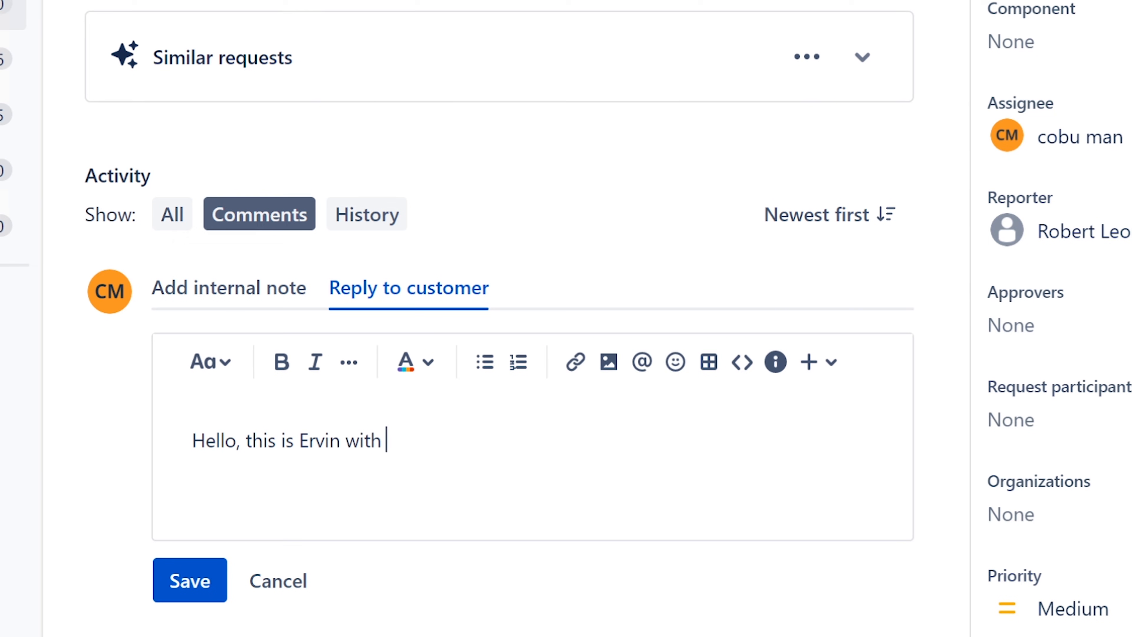
{"action": "type", "text": "PC support. "}
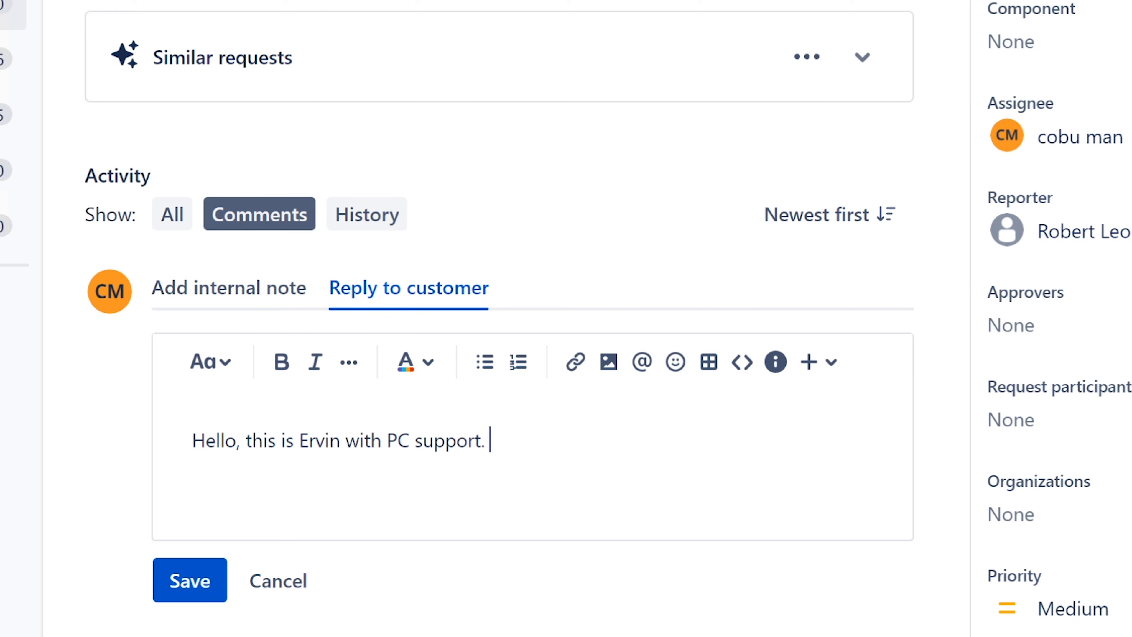
Step: Add the sentence "I have your ticket about netextender and Printer issue." to the customer reply
{"action": "type", "text": "I have your ticket about"}
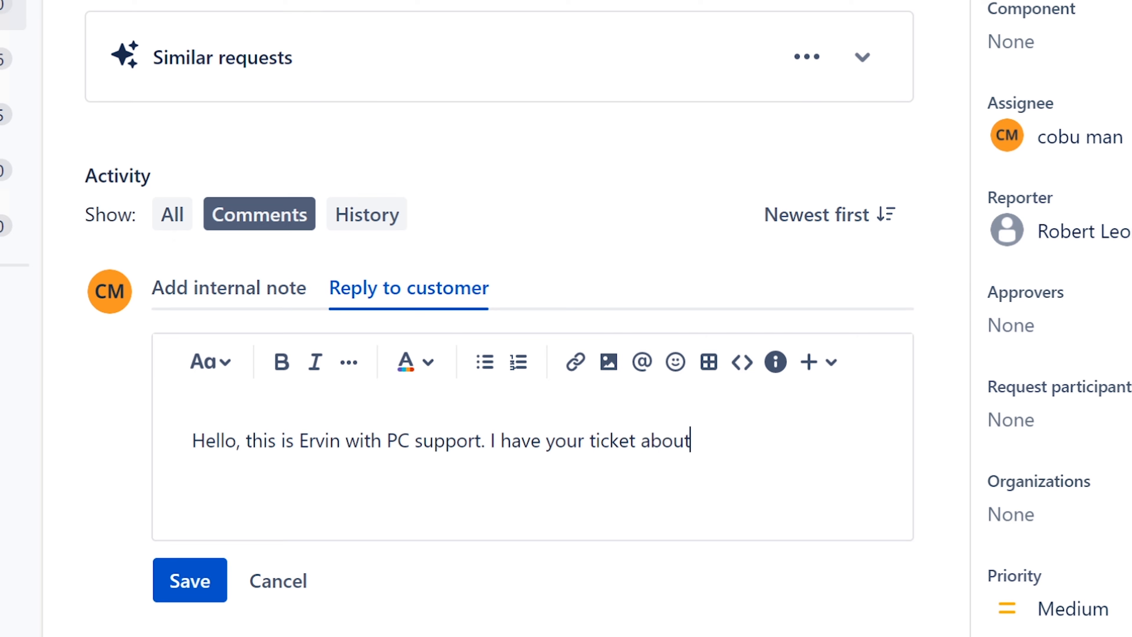
{"action": "type", "text": " netextended"}
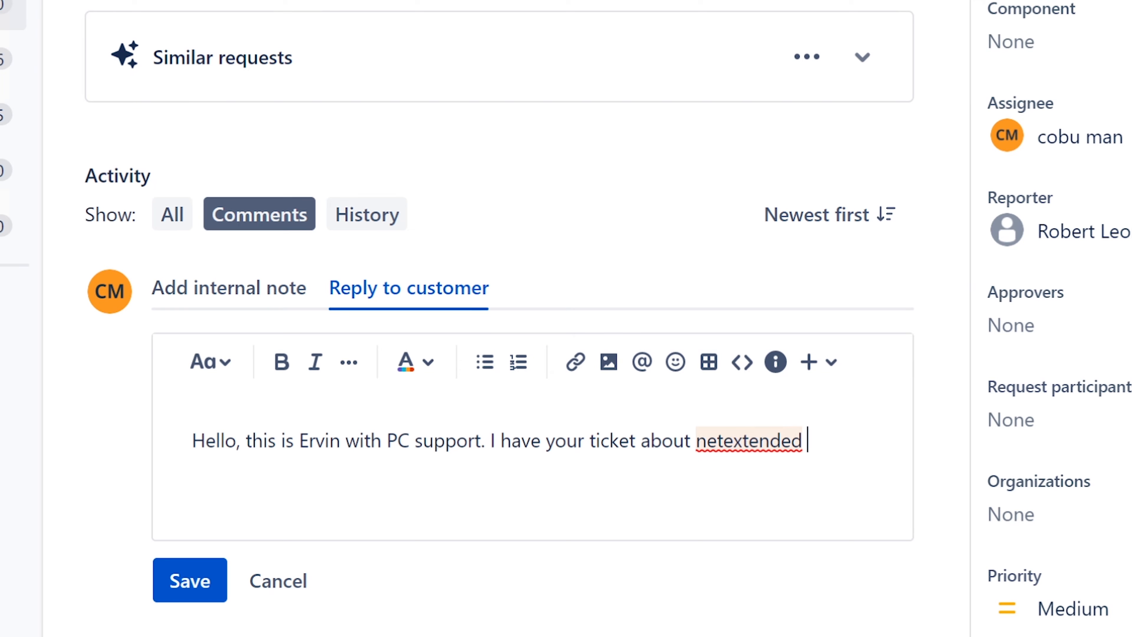
{"action": "key", "text": "BackSpace"}
{"action": "key", "text": "BackSpace"}
{"action": "type", "text": "r and Pr"}
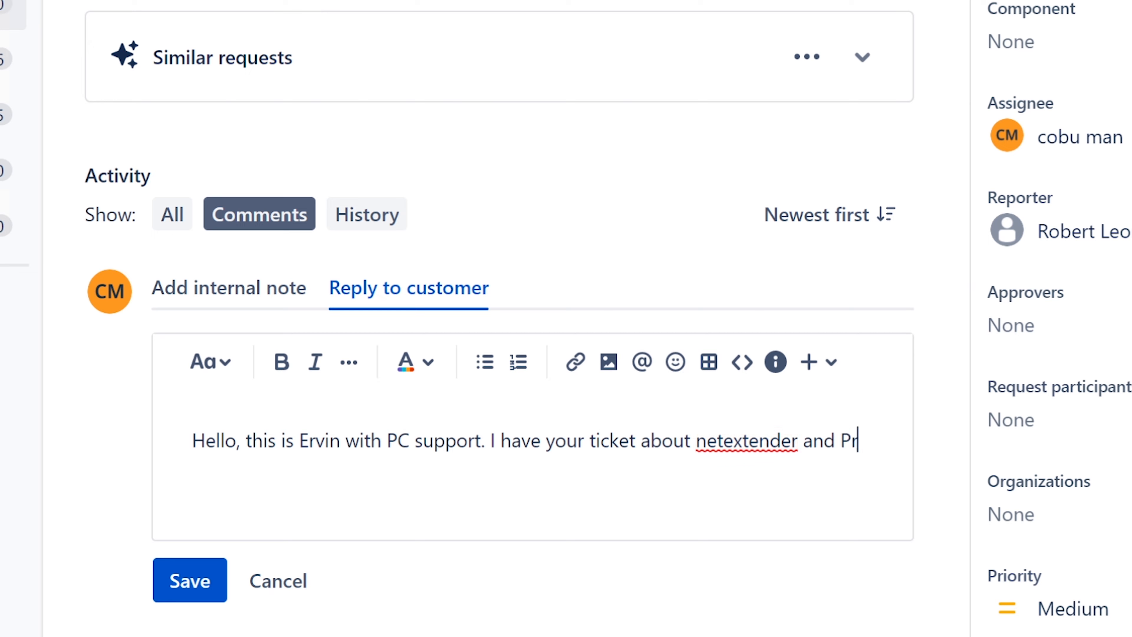
{"action": "type", "text": "inter issue. "}
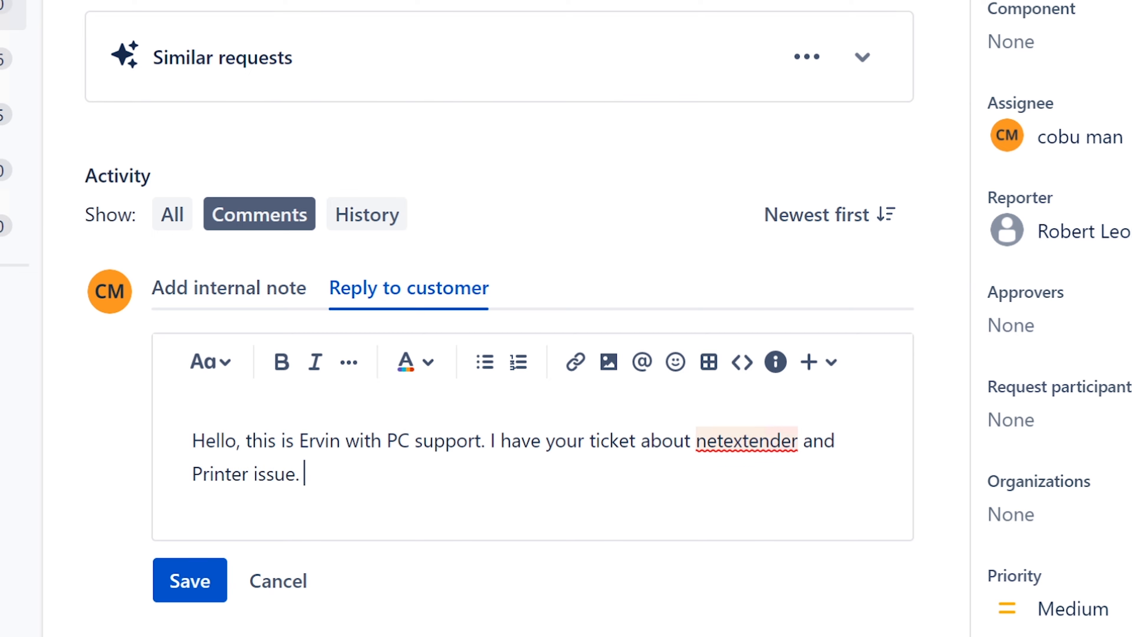
Step: Add the request "Can you please provide any error messages you get" to the customer reply
{"action": "type", "text": "can"}
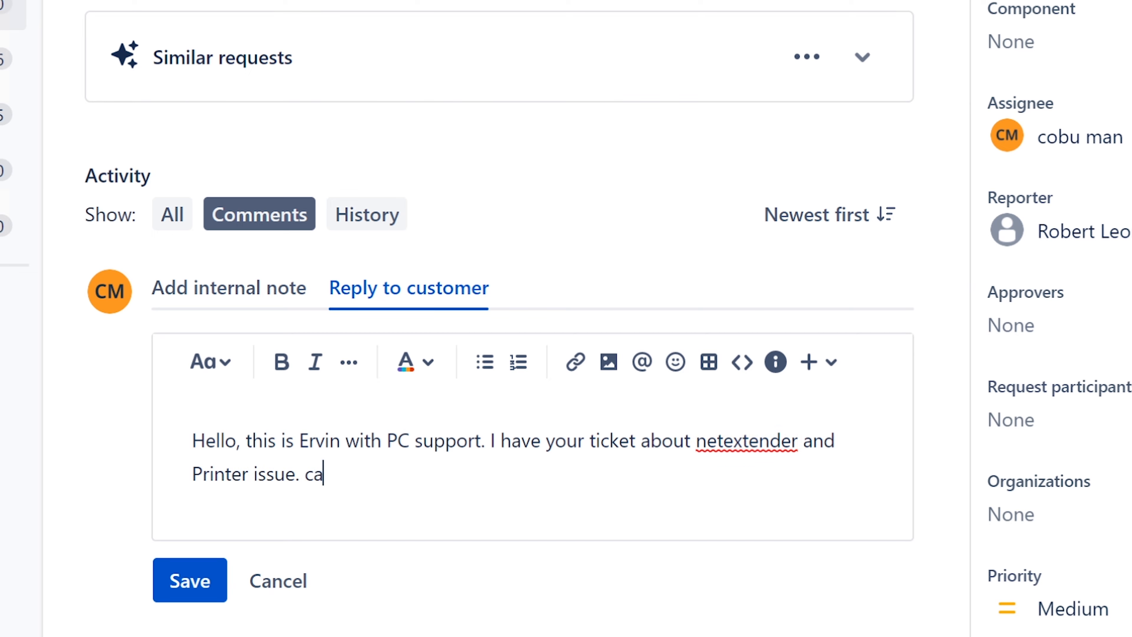
{"action": "key", "text": "BackSpace"}
{"action": "key", "text": "BackSpace"}
{"action": "key", "text": "BackSpace"}
{"action": "type", "text": "Can you please "}
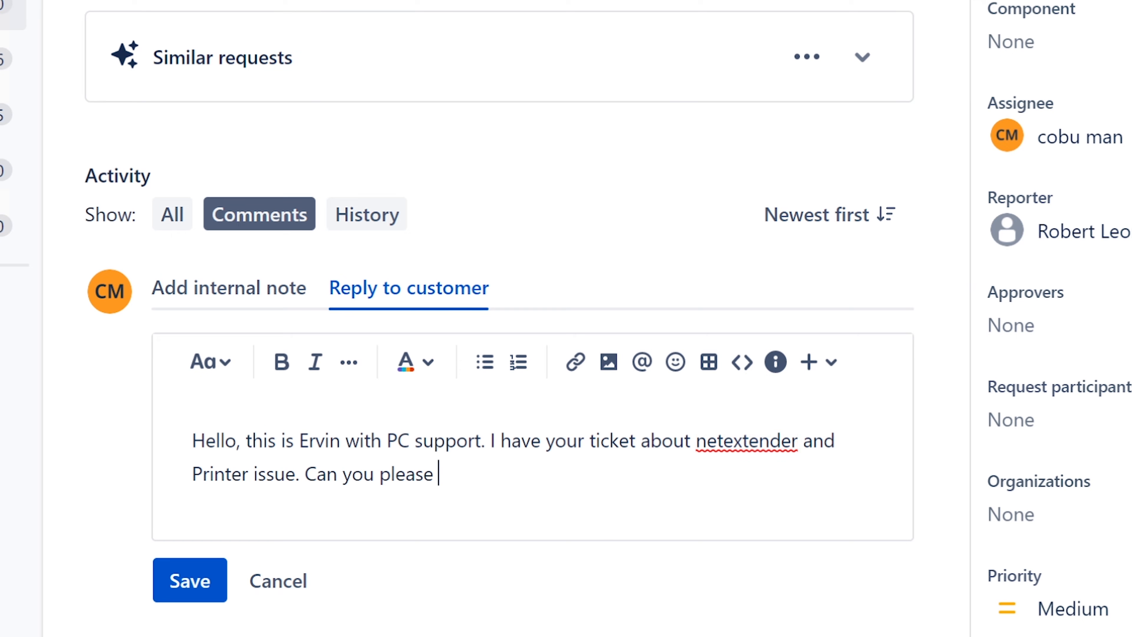
{"action": "type", "text": "provide any eer"}
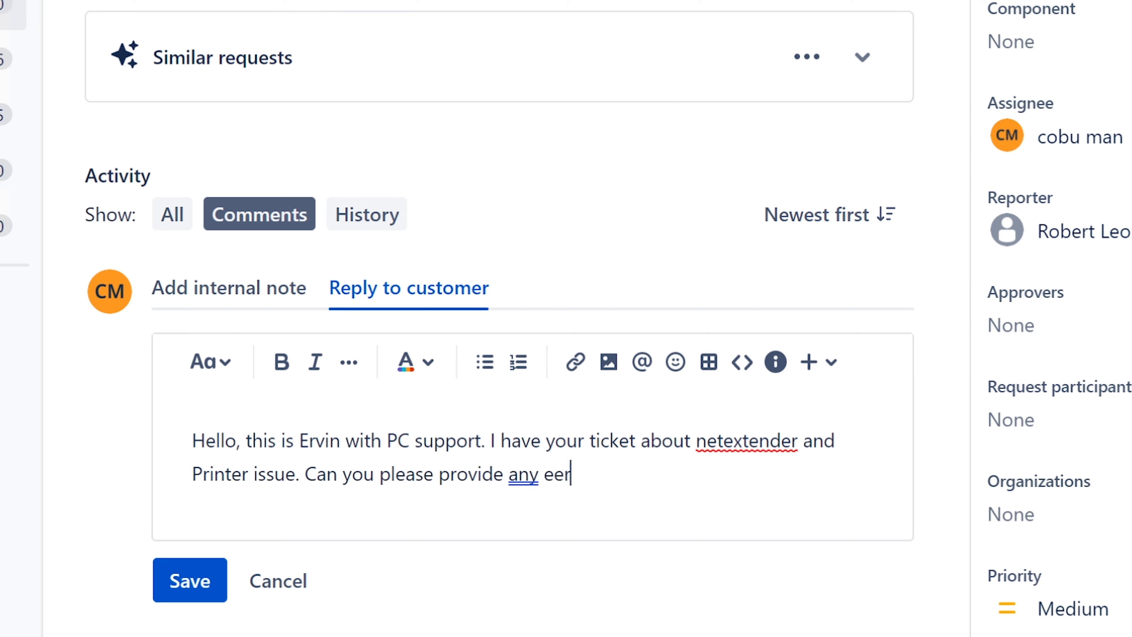
{"action": "key", "text": "BackSpace"}
{"action": "key", "text": "BackSpace"}
{"action": "type", "text": "rror"}
{"action": "type", "text": "ss"}
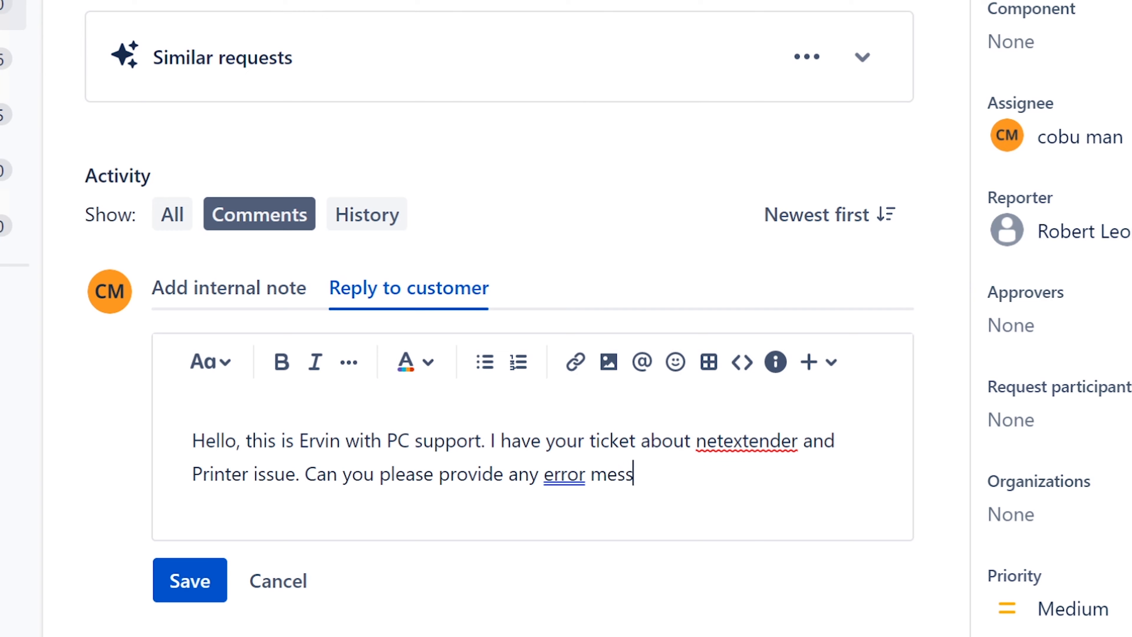
{"action": "type", "text": "ages you get wh"}
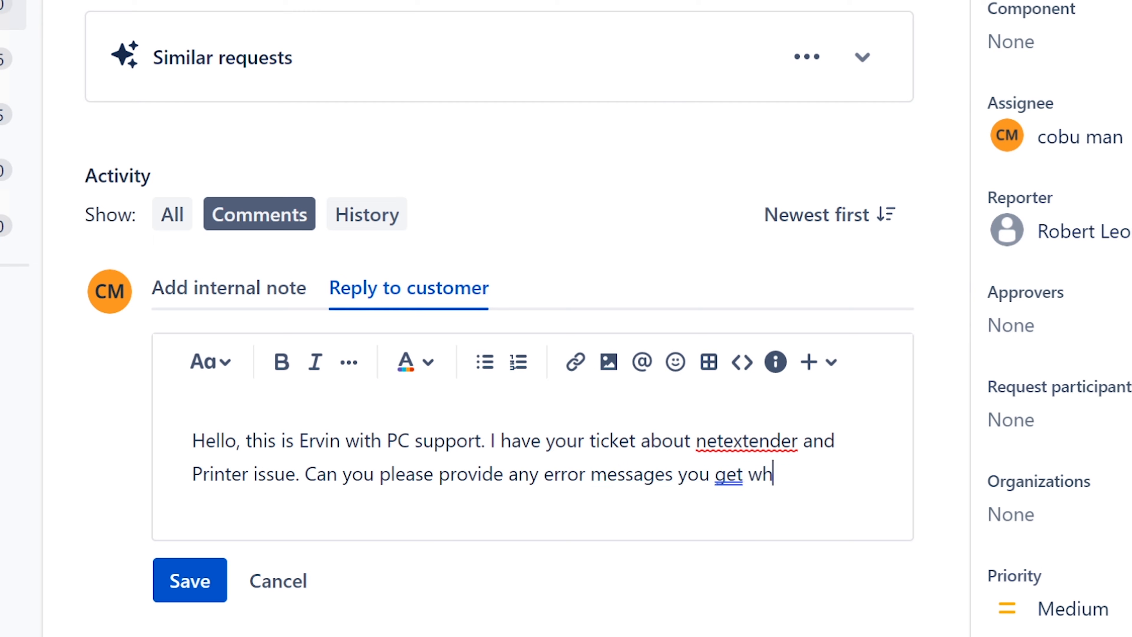
Step: Finish the question in the customer reply with "when using Sonicwall Netextender?"
{"action": "type", "text": "en using "}
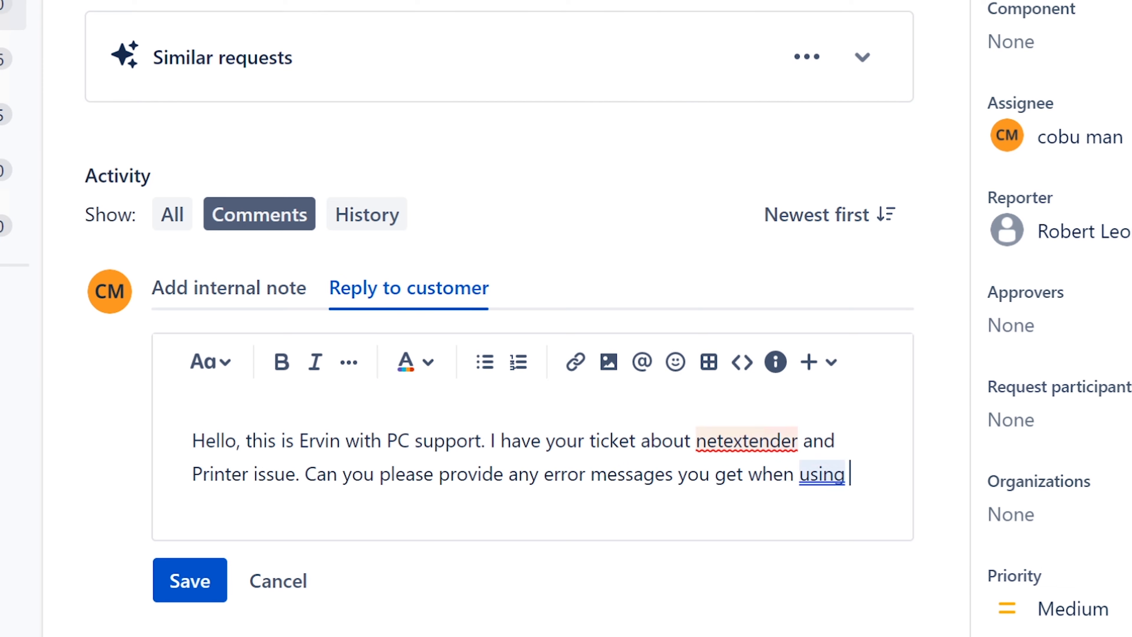
{"action": "type", "text": "So"}
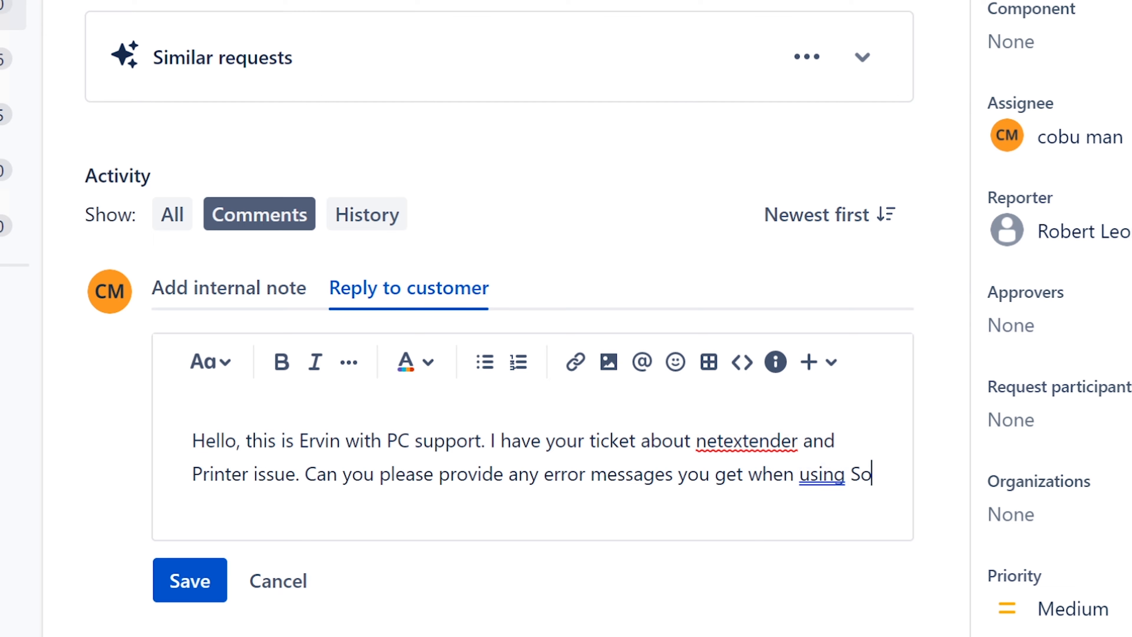
{"action": "type", "text": "nicwall Net"}
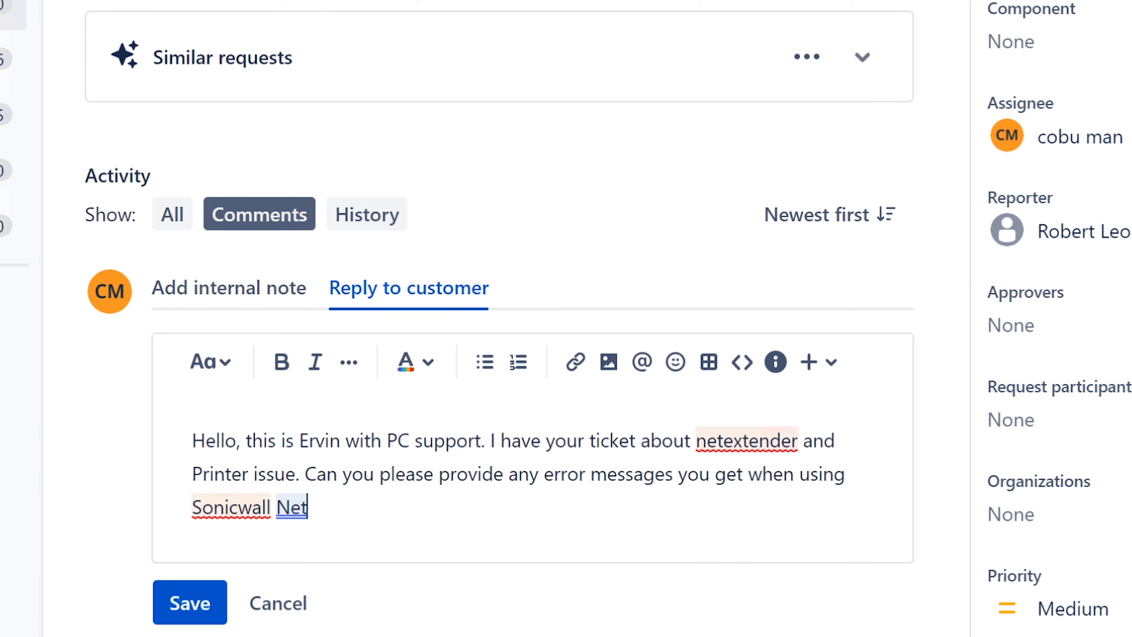
{"action": "type", "text": "extener."}
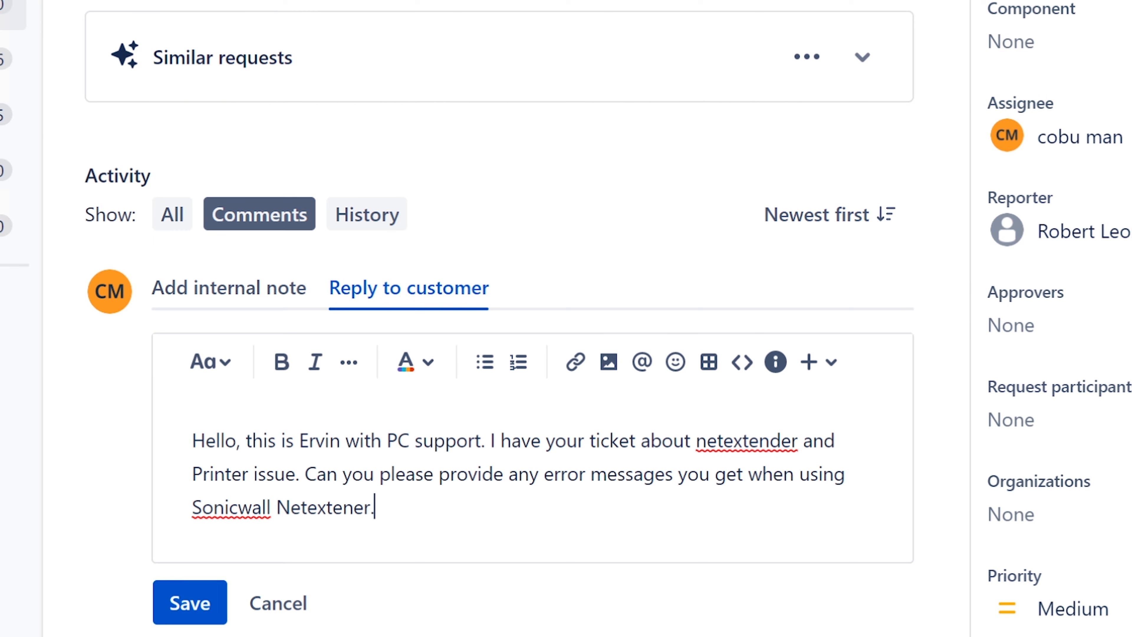
{"action": "key", "text": "BackSpace"}
{"action": "key", "text": "BackSpace"}
{"action": "key", "text": "BackSpace"}
{"action": "type", "text": "der?"}
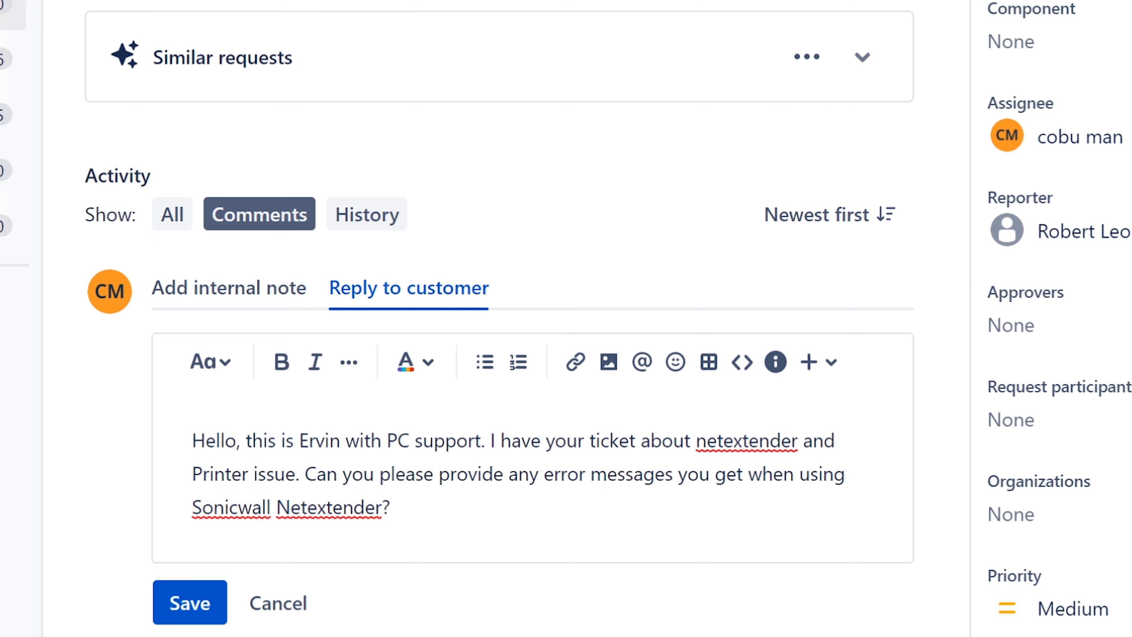
Step: Recheck the SSL VPN wording on SonicWall's NetExtender page and save the reply to the customer
{"action": "left_click", "coordinate": [722, 440]}
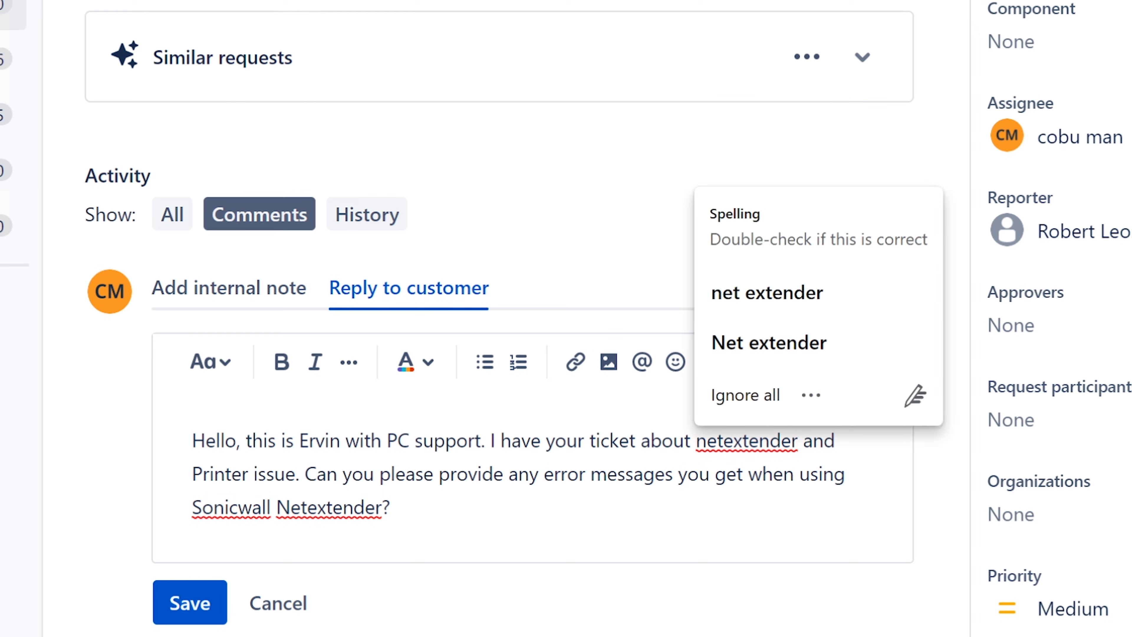
{"action": "left_click", "coordinate": [395, 507]}
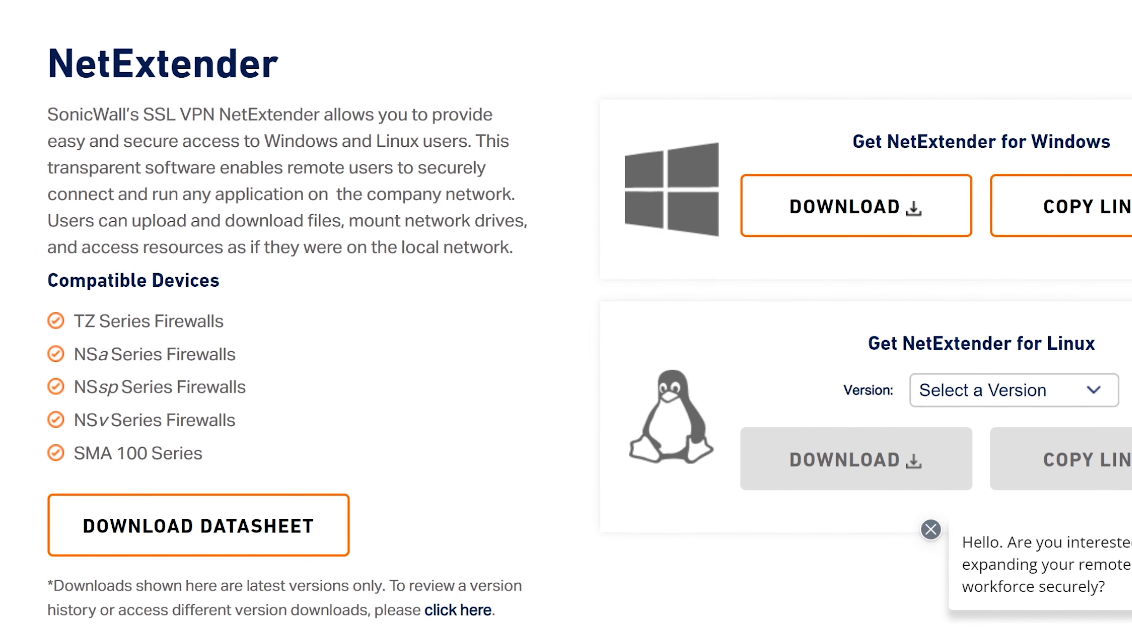
{"action": "left_click_drag", "start_coordinate": [143, 114], "coordinate": [176, 114]}
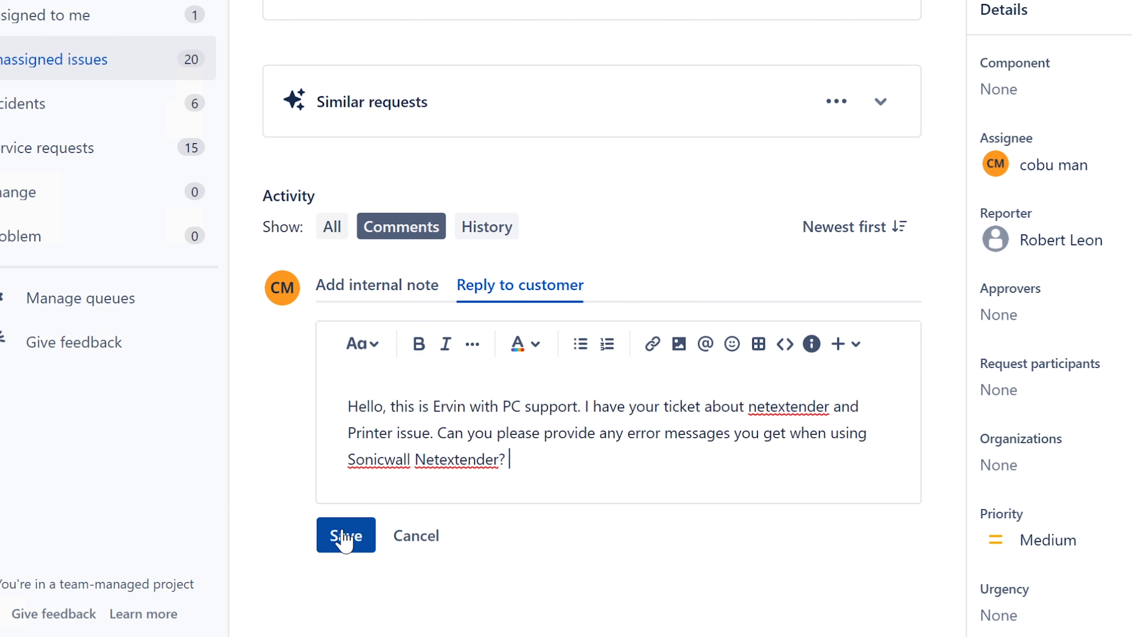
{"action": "left_click", "coordinate": [345, 539]}
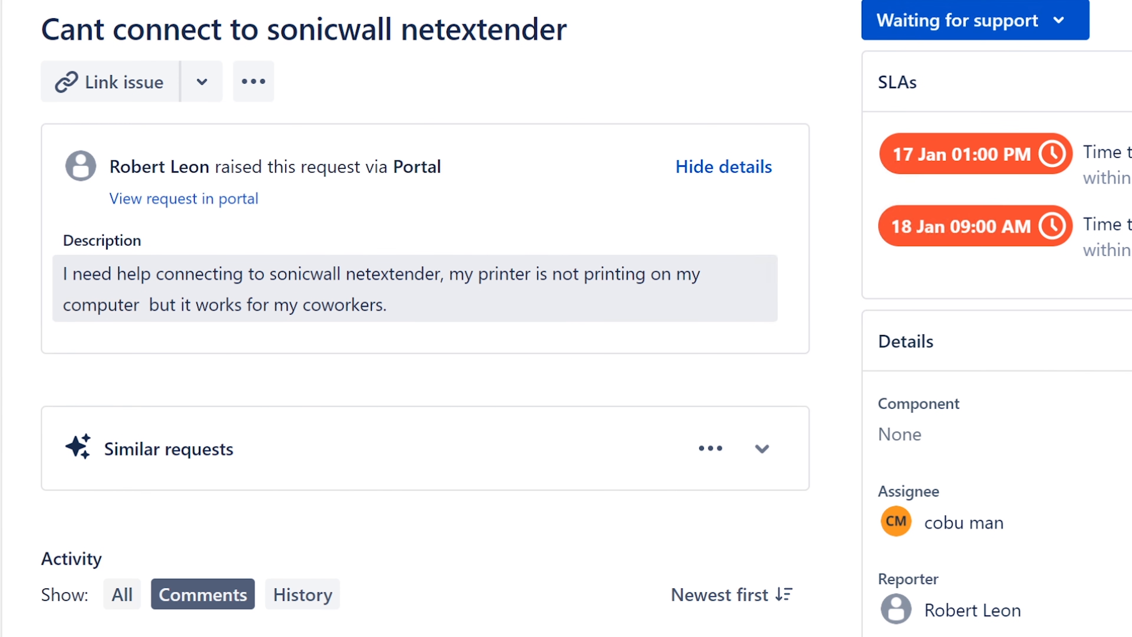
Step: Examine the printer complaint in the ticket description, highlighting "my printer is not printing on my computer but it works for my coworkers."
{"action": "left_click_drag", "start_coordinate": [450, 273], "coordinate": [581, 297]}
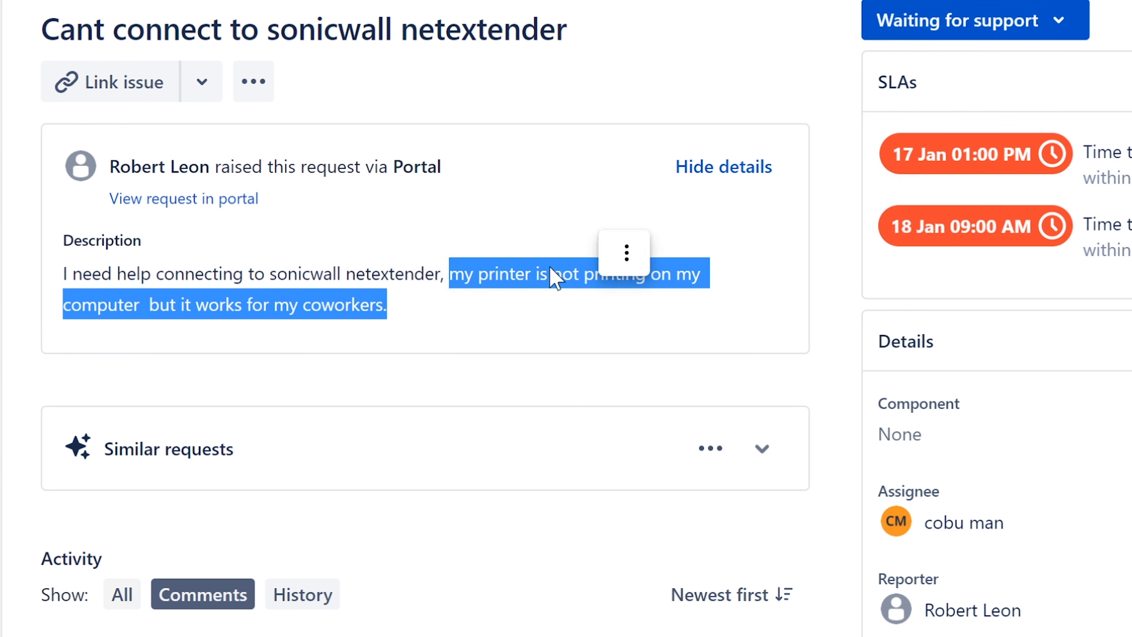
{"action": "left_click", "coordinate": [538, 264]}
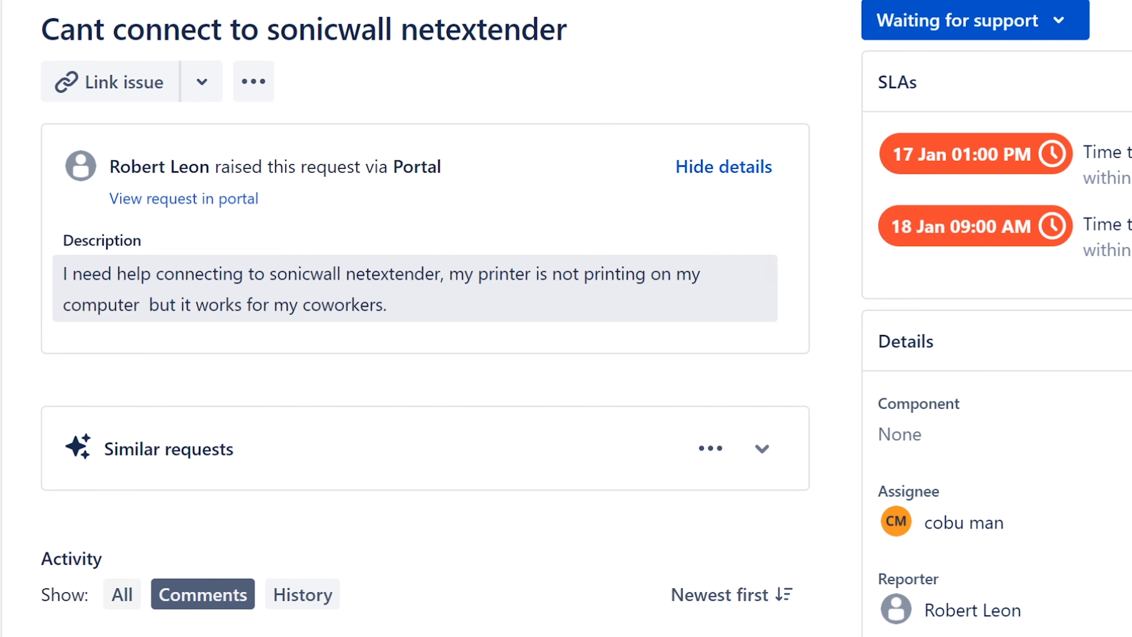
{"action": "left_click_drag", "start_coordinate": [449, 273], "coordinate": [553, 301]}
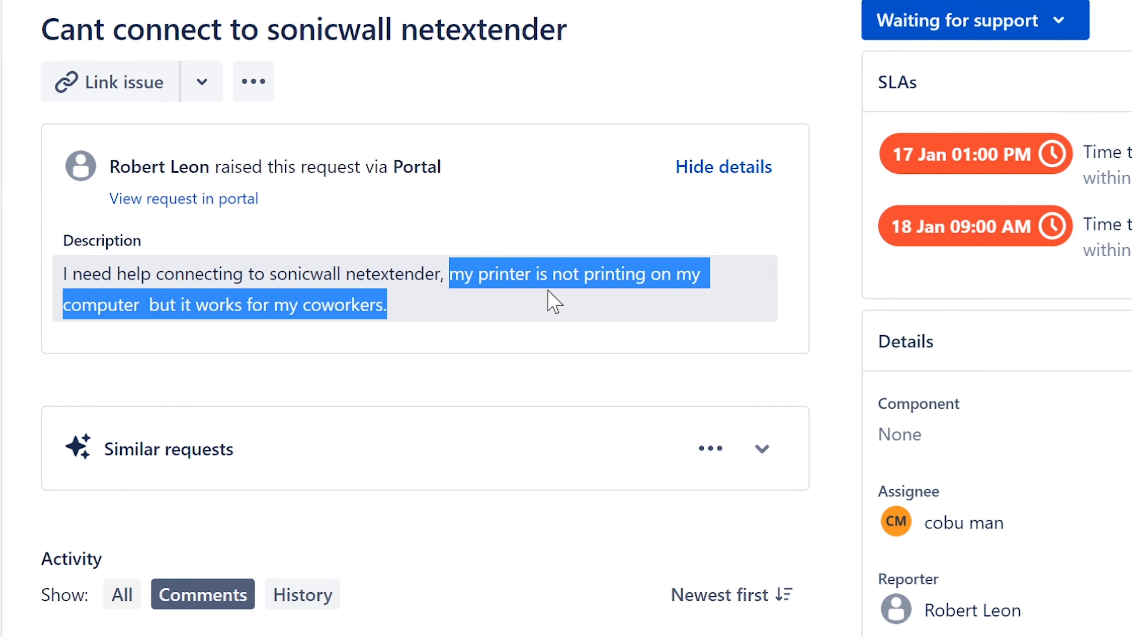
{"action": "left_click", "coordinate": [427, 288]}
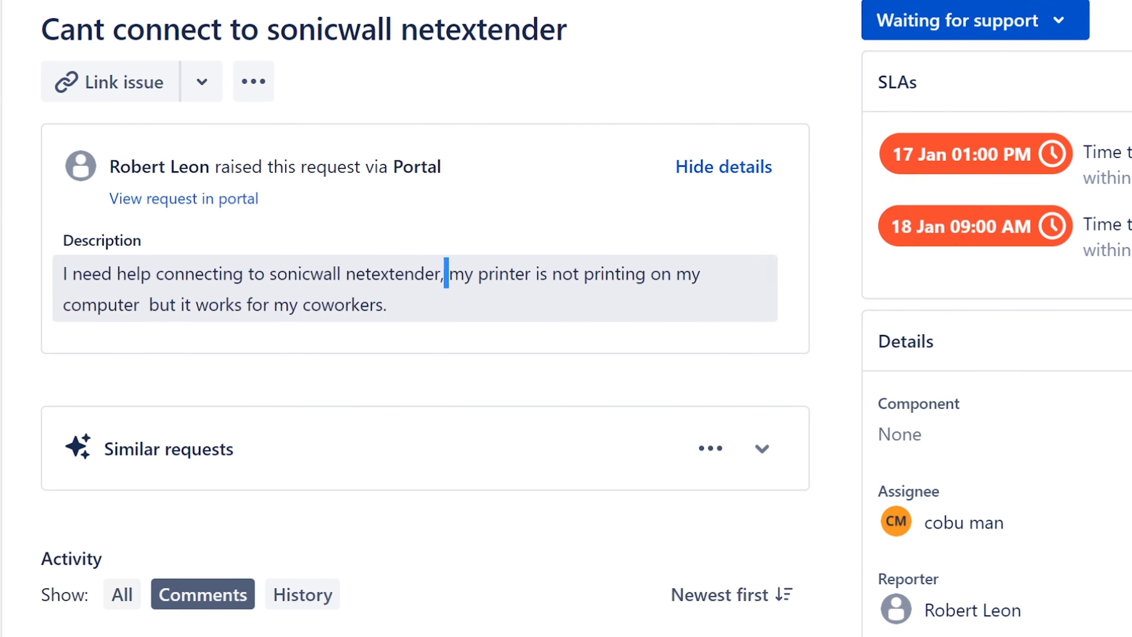
{"action": "left_click_drag", "start_coordinate": [447, 273], "coordinate": [544, 292]}
Step: Compare the two issues in the ticket description, highlighting "sonicwall netextender" and the part about the printer
{"action": "left_click_drag", "start_coordinate": [270, 274], "coordinate": [440, 273]}
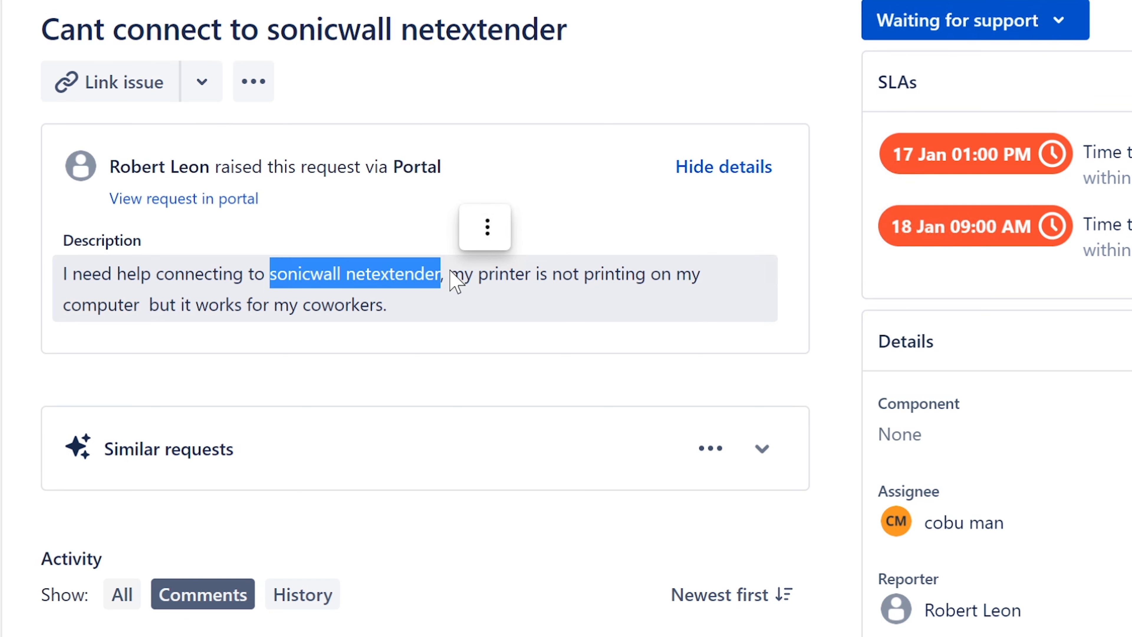
{"action": "left_click", "coordinate": [454, 281]}
{"action": "left_click_drag", "start_coordinate": [448, 273], "coordinate": [538, 303]}
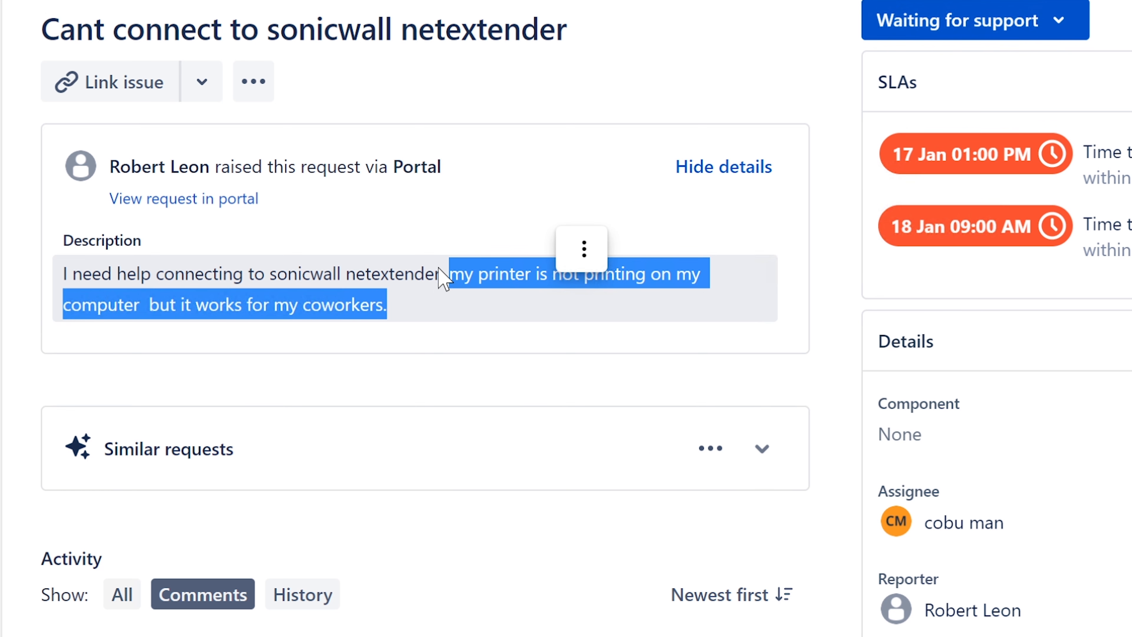
{"action": "left_click", "coordinate": [460, 271]}
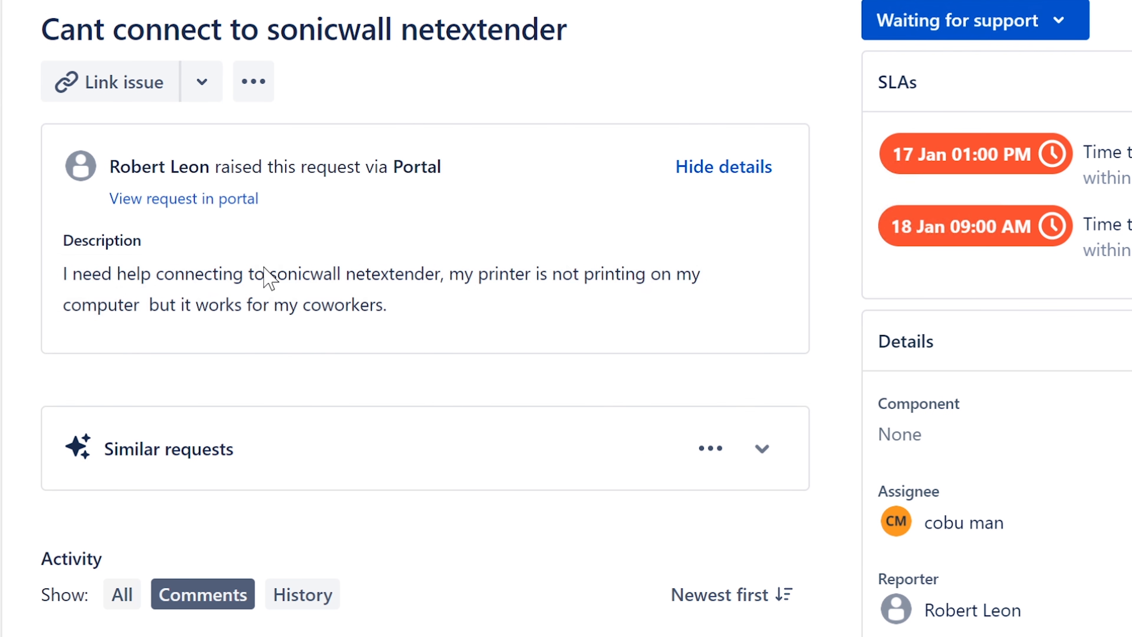
{"action": "left_click_drag", "start_coordinate": [267, 275], "coordinate": [552, 275]}
{"action": "left_click", "coordinate": [455, 276]}
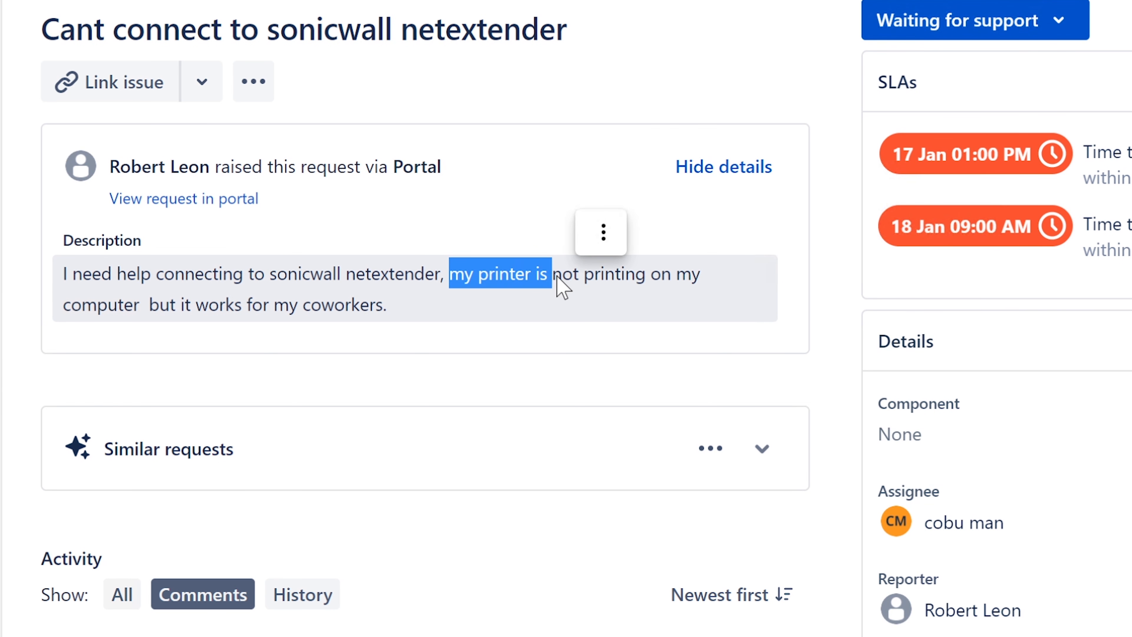
{"action": "left_click", "coordinate": [440, 299]}
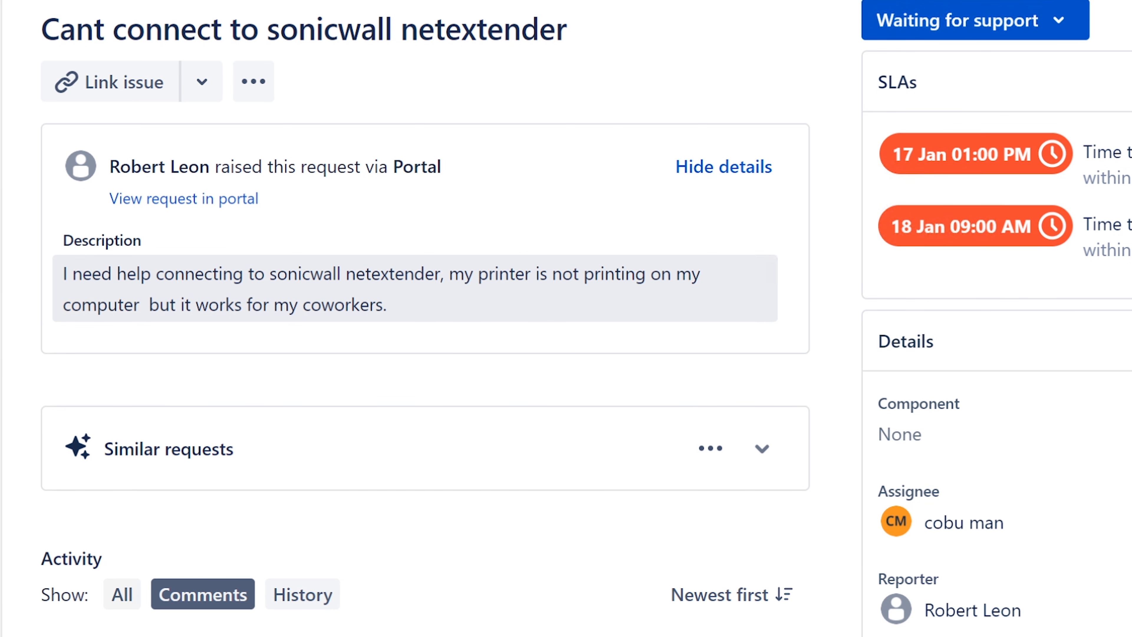
Step: Reread "sonicwall netextender" and "my printer" in the description, and highlight the requester's name above it
{"action": "left_click_drag", "start_coordinate": [270, 273], "coordinate": [440, 273]}
{"action": "left_click", "coordinate": [462, 284]}
{"action": "left_click_drag", "start_coordinate": [449, 273], "coordinate": [530, 274]}
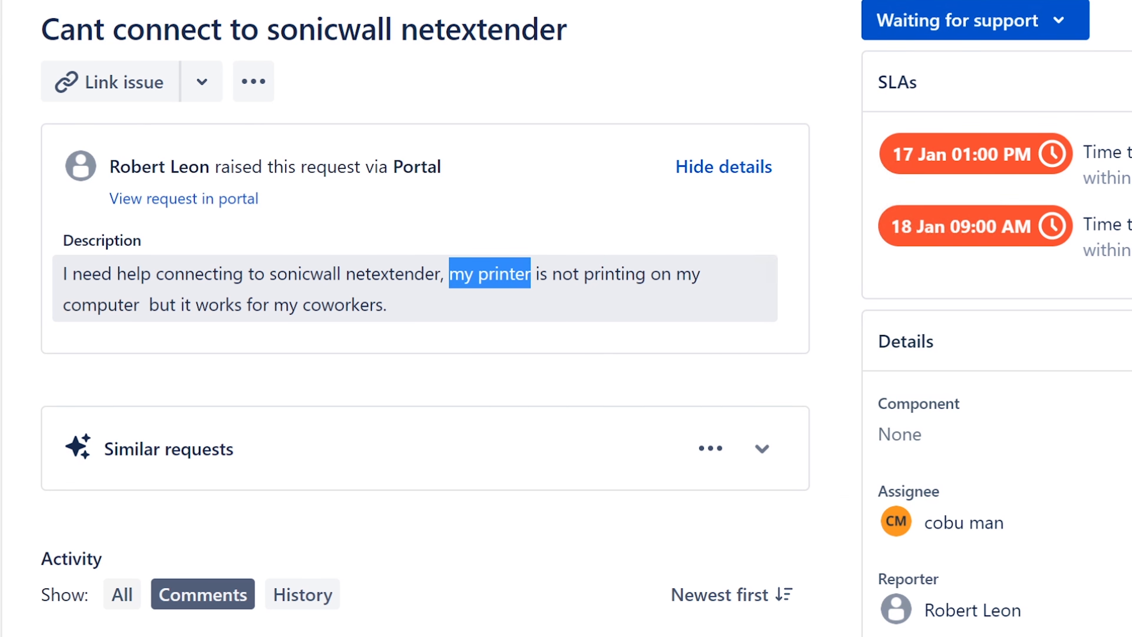
{"action": "left_click_drag", "start_coordinate": [531, 273], "coordinate": [540, 273]}
{"action": "left_click", "coordinate": [577, 294]}
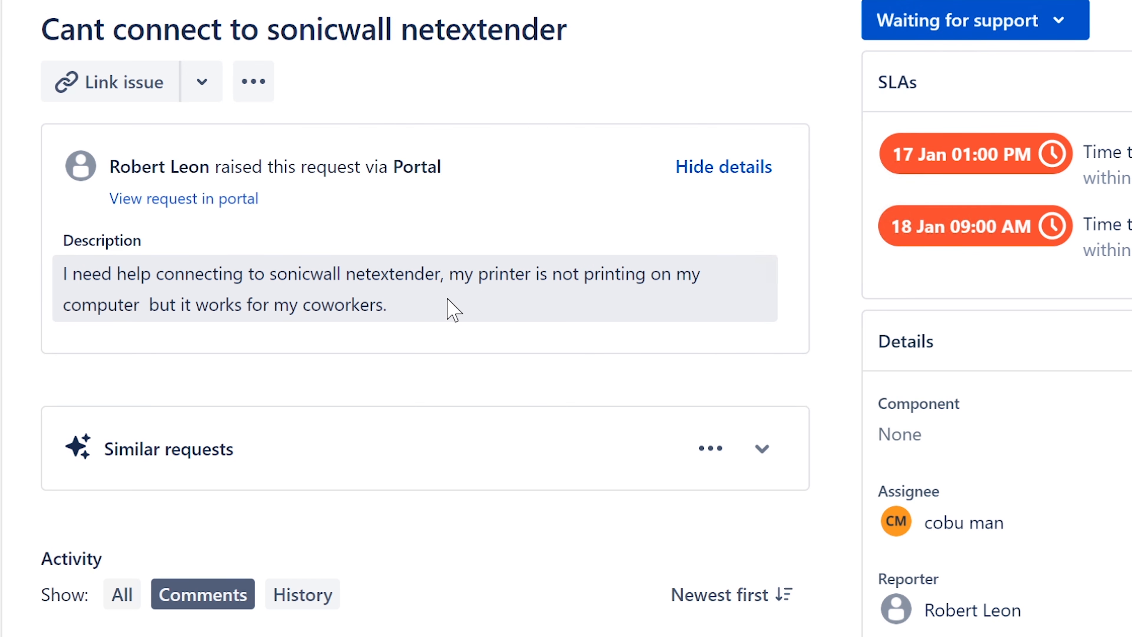
{"action": "left_click_drag", "start_coordinate": [210, 167], "coordinate": [109, 167]}
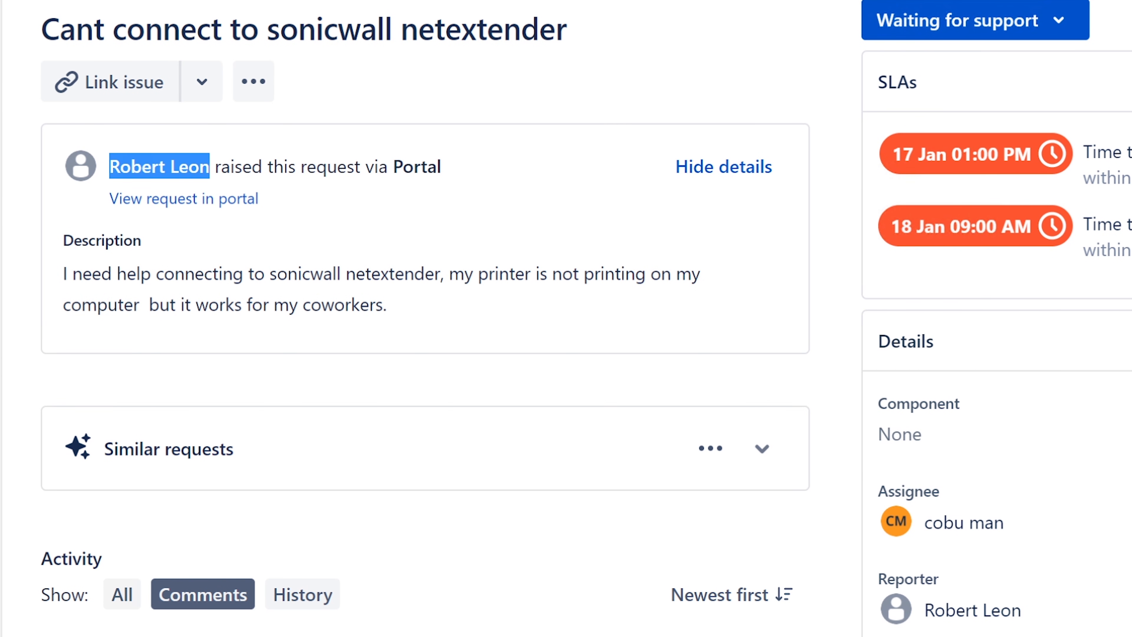
{"action": "left_click", "coordinate": [254, 178]}
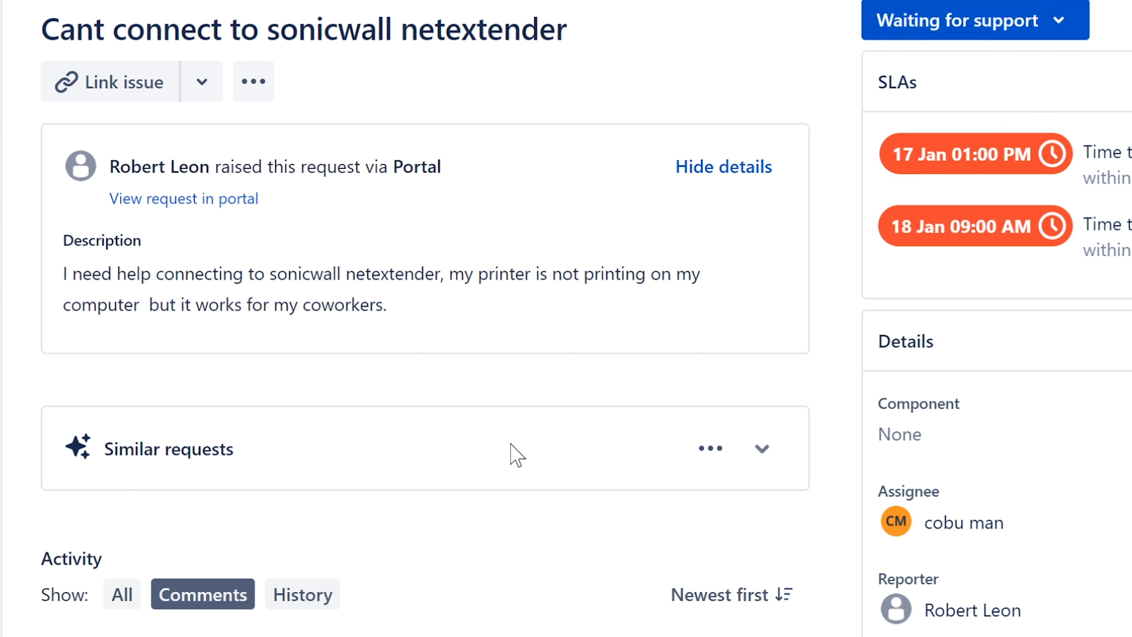